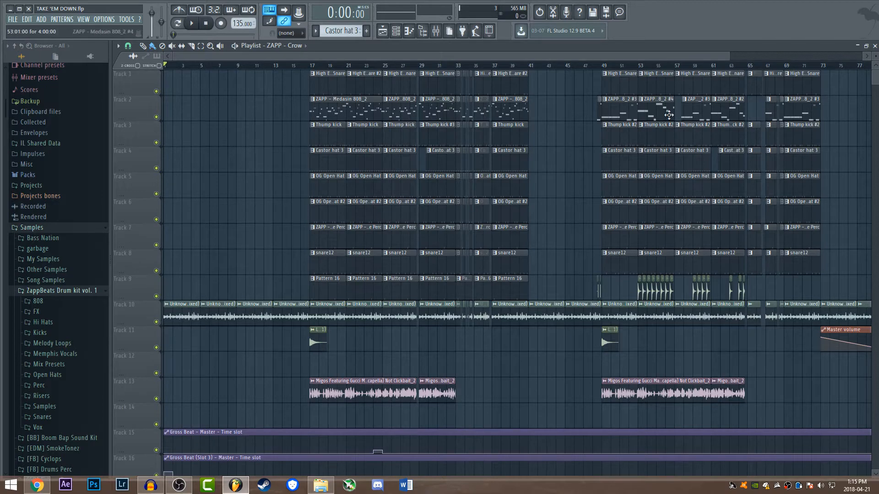
Examine the whole playlist arrangement, from the drum patterns on the first tracks to the effect clips on tracks 17 to 20
{"action": "mouse_move", "coordinate": [661, 59]}
{"action": "left_mouse_down"}
{"action": "mouse_move", "coordinate": [663, 132]}
{"action": "mouse_move", "coordinate": [652, 83]}
{"action": "mouse_move", "coordinate": [618, 73]}
{"action": "mouse_move", "coordinate": [661, 59]}
{"action": "left_mouse_up"}
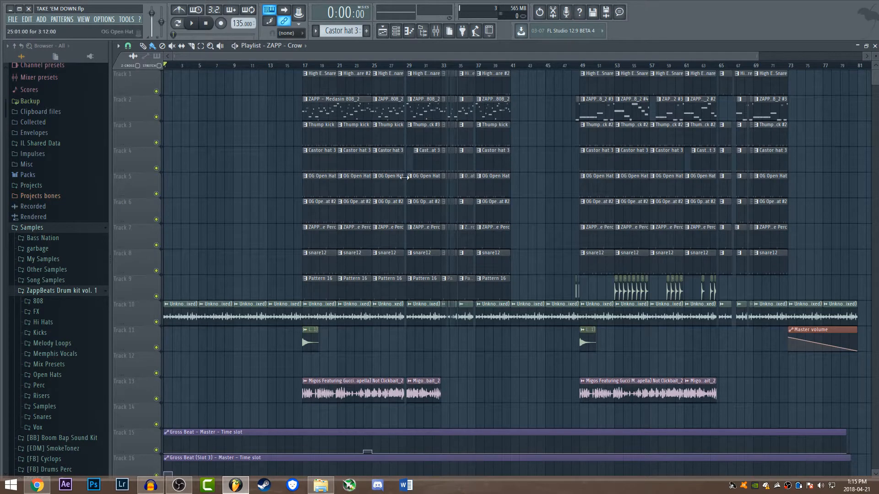
{"action": "scroll", "coordinate": [415, 56], "scroll_direction": "up", "scroll_amount": 5}
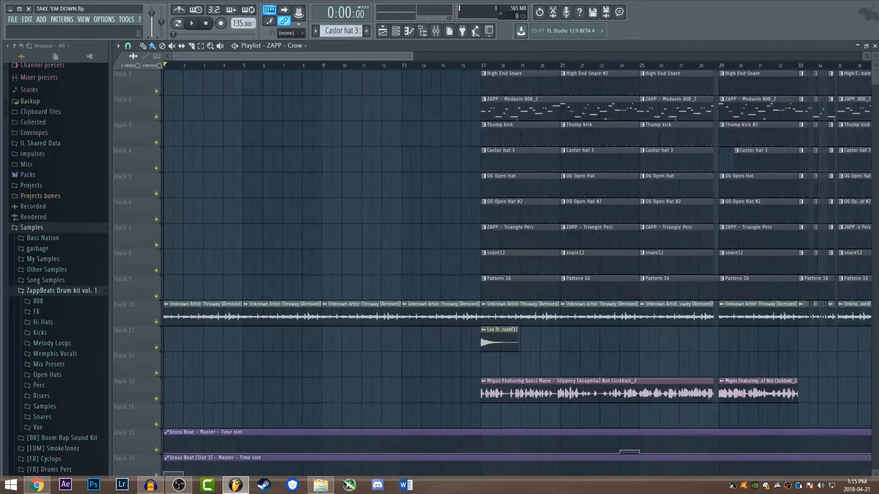
{"action": "scroll", "coordinate": [386, 249], "scroll_direction": "down", "scroll_amount": 2}
{"action": "scroll", "coordinate": [387, 248], "scroll_direction": "down", "scroll_amount": 6}
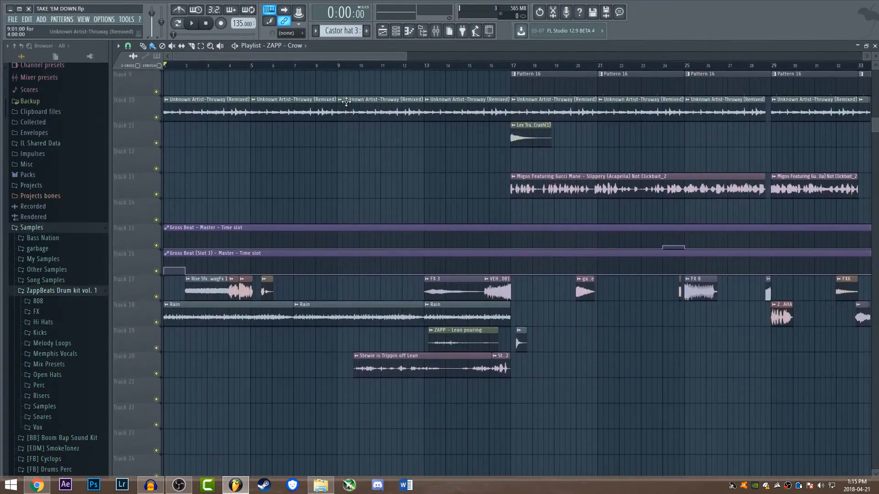
{"action": "scroll", "coordinate": [206, 368], "scroll_direction": "up", "scroll_amount": 3}
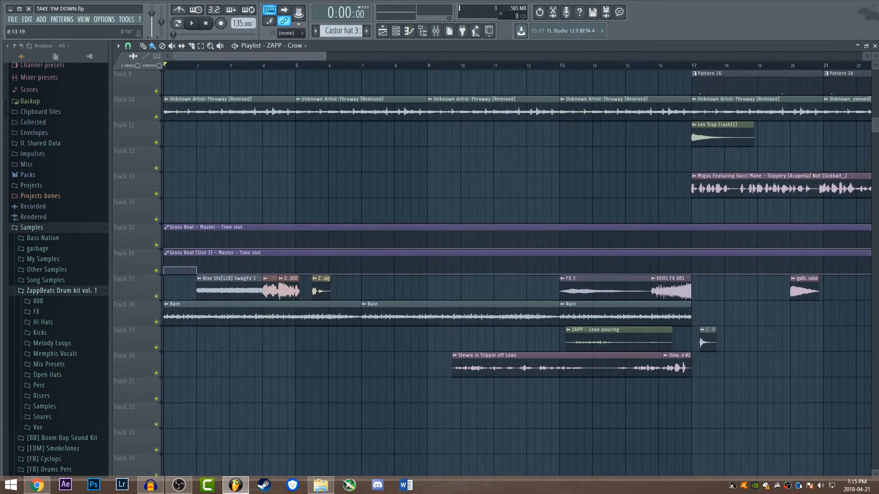
{"action": "scroll", "coordinate": [424, 56], "scroll_direction": "down", "scroll_amount": 5}
{"action": "left_click_drag", "start_coordinate": [424, 56], "coordinate": [799, 56]}
{"action": "scroll", "coordinate": [799, 56], "scroll_direction": "down", "scroll_amount": 5}
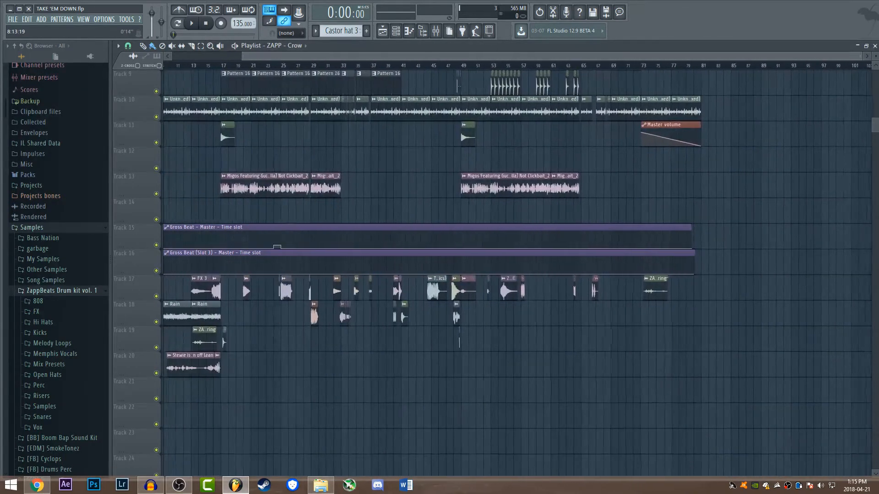
{"action": "left_click_drag", "start_coordinate": [545, 55], "coordinate": [447, 55]}
{"action": "scroll", "coordinate": [408, 173], "scroll_direction": "up", "scroll_amount": 2}
{"action": "scroll", "coordinate": [408, 173], "scroll_direction": "up", "scroll_amount": 8}
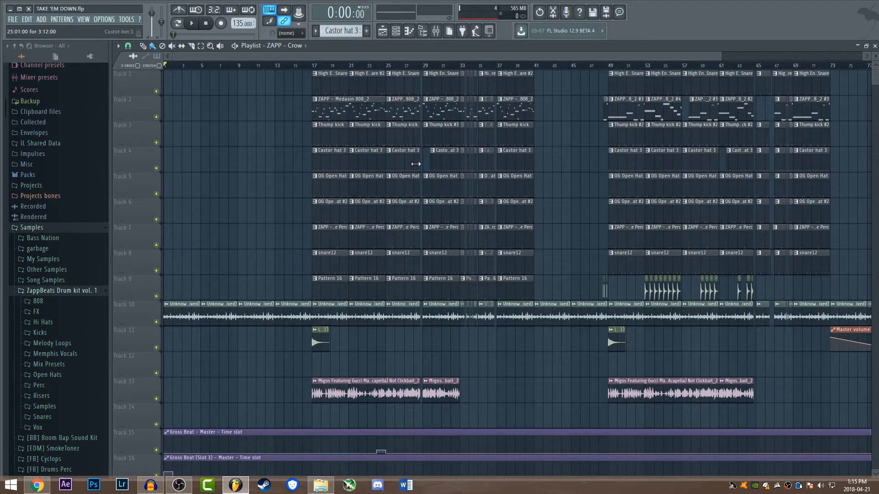
Examine the gaps cut into the drum, melody and vocal clips around bars 28 to 37
{"action": "scroll", "coordinate": [475, 56], "scroll_direction": "up", "scroll_amount": 6}
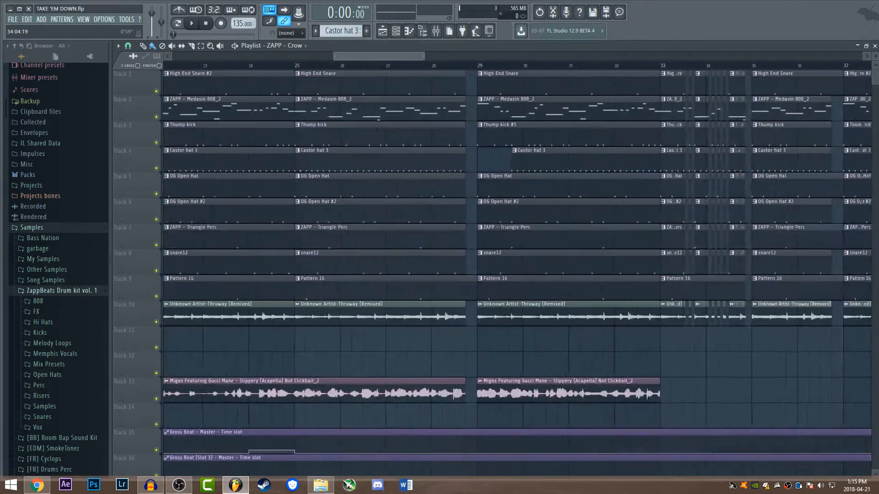
{"action": "scroll", "coordinate": [526, 86], "scroll_direction": "down", "scroll_amount": 4}
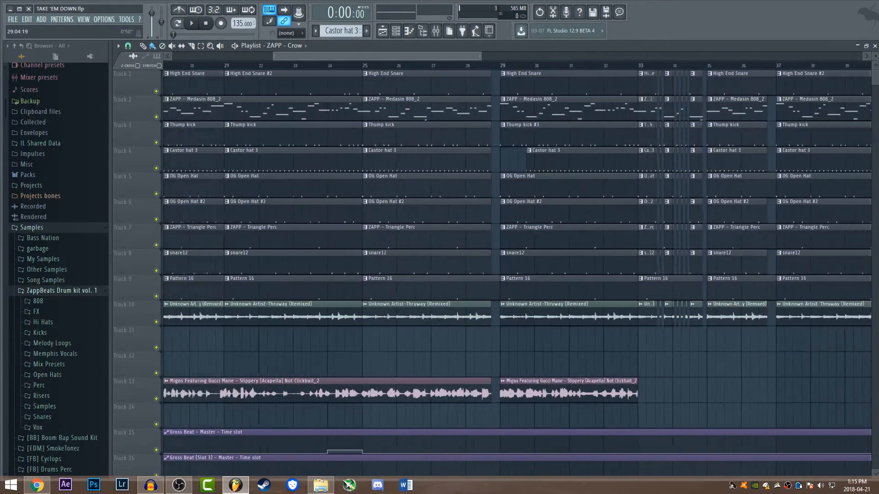
{"action": "scroll", "coordinate": [509, 66], "scroll_direction": "down", "scroll_amount": 4}
{"action": "scroll", "coordinate": [403, 65], "scroll_direction": "up", "scroll_amount": 4}
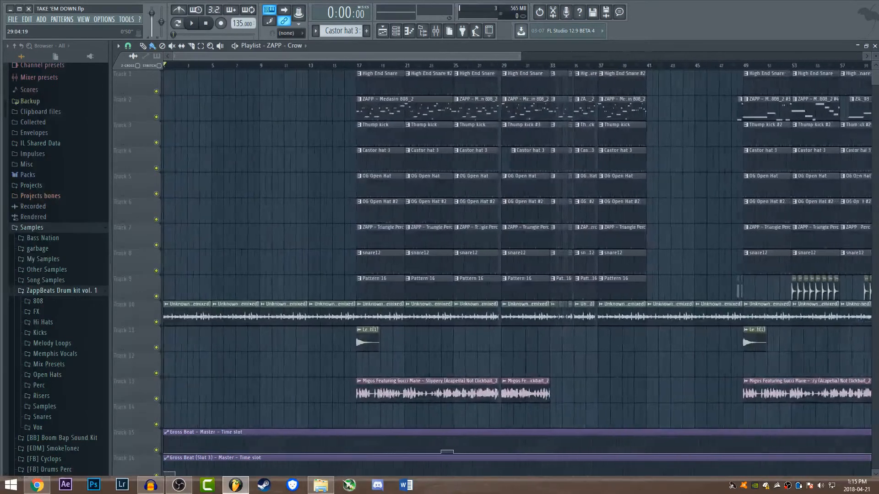
{"action": "scroll", "coordinate": [400, 194], "scroll_direction": "down", "scroll_amount": 4}
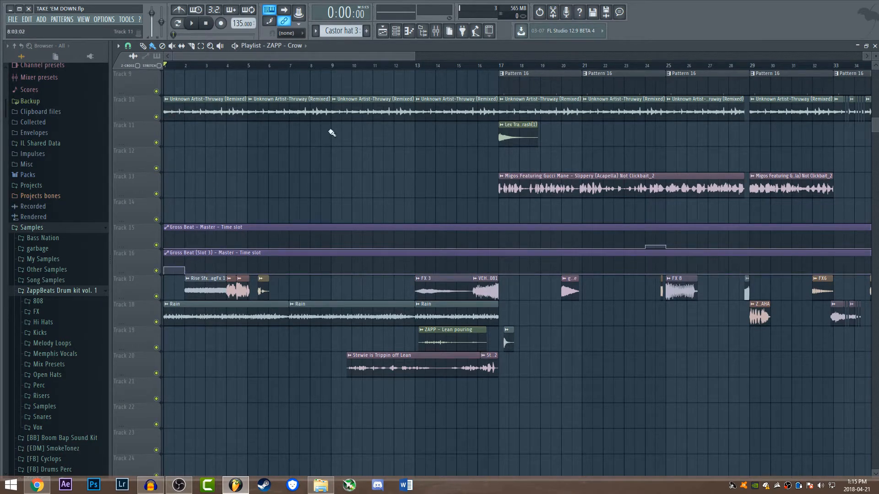
Show the mixer and open the first Gross Beat effect on the Master track to view its settings
{"action": "left_click", "coordinate": [395, 31]}
{"action": "left_click", "coordinate": [439, 37]}
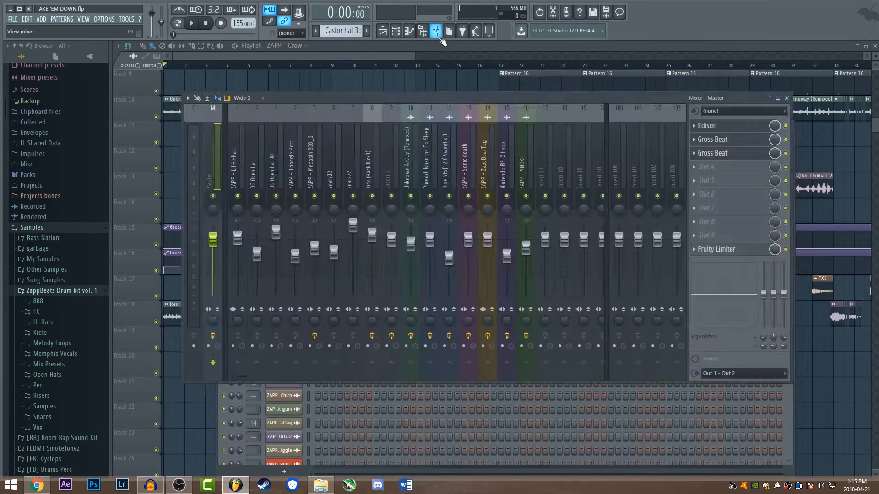
{"action": "left_click", "coordinate": [717, 141]}
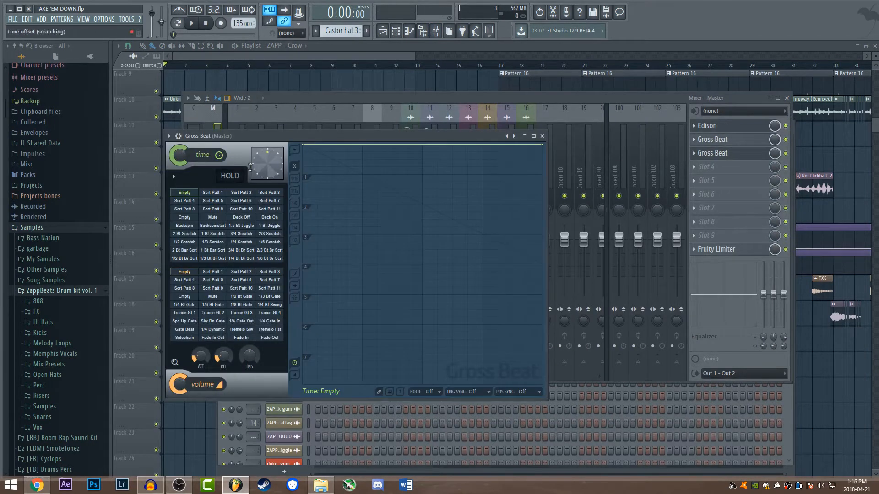
Play the intro from the start of the song to just before bar 17, and stop playback
{"action": "left_click", "coordinate": [196, 24]}
{"action": "left_click", "coordinate": [205, 24]}
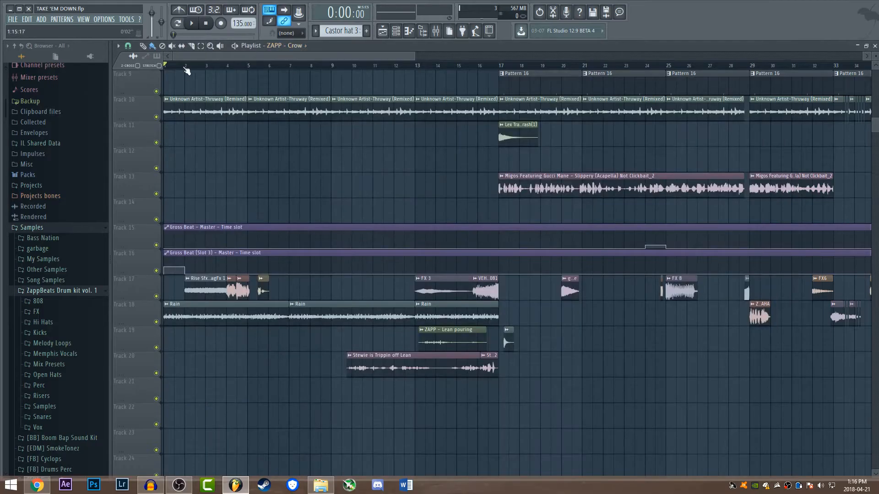
{"action": "left_click", "coordinate": [194, 24]}
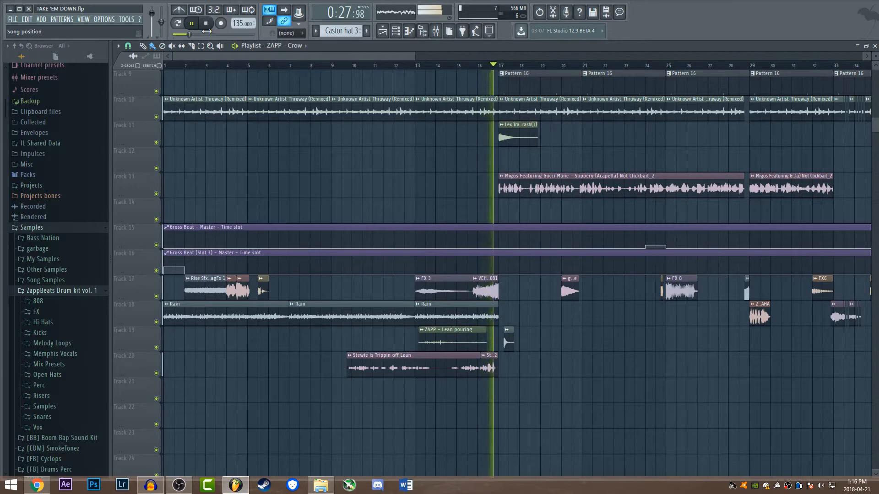
{"action": "key", "text": "space"}
Examine the riser, vocal, rain and other effect clips on tracks 17 to 20 across the intro, bars 1 to 17
{"action": "scroll", "coordinate": [517, 270], "scroll_direction": "up", "scroll_amount": 4}
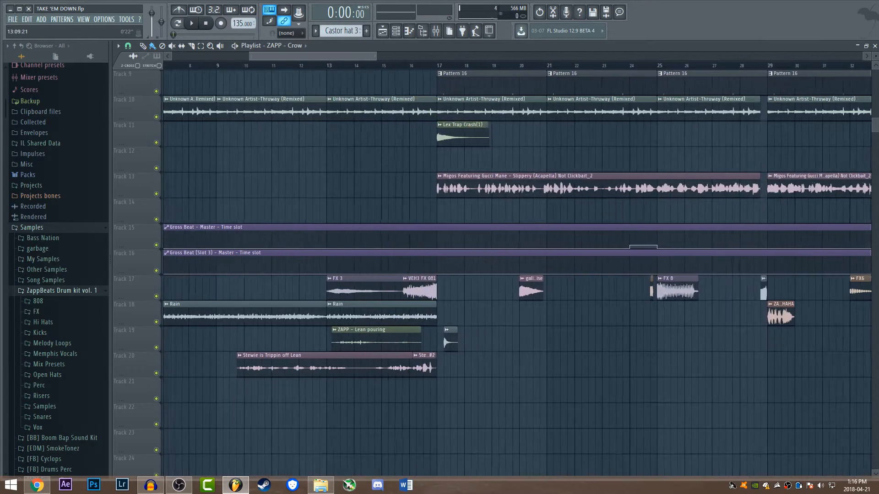
{"action": "scroll", "coordinate": [517, 270], "scroll_direction": "left", "scroll_amount": 4}
{"action": "scroll", "coordinate": [517, 270], "scroll_direction": "up", "scroll_amount": 2}
{"action": "scroll", "coordinate": [517, 270], "scroll_direction": "up", "scroll_amount": 3}
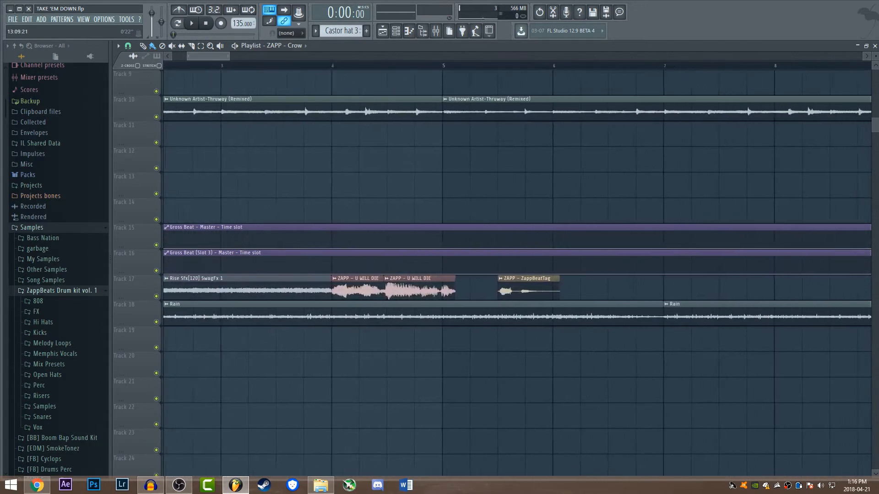
{"action": "scroll", "coordinate": [517, 270], "scroll_direction": "right", "scroll_amount": 10}
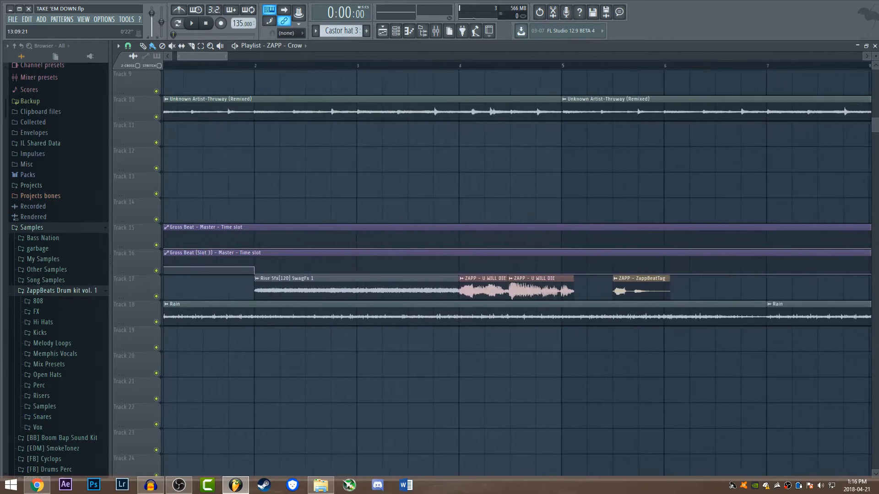
{"action": "scroll", "coordinate": [517, 270], "scroll_direction": "right", "scroll_amount": 5}
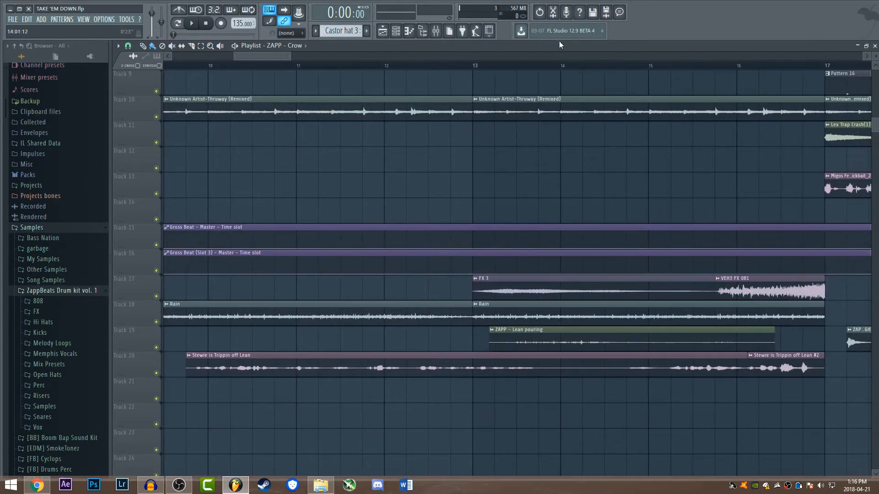
{"action": "scroll", "coordinate": [595, 229], "scroll_direction": "left", "scroll_amount": 8}
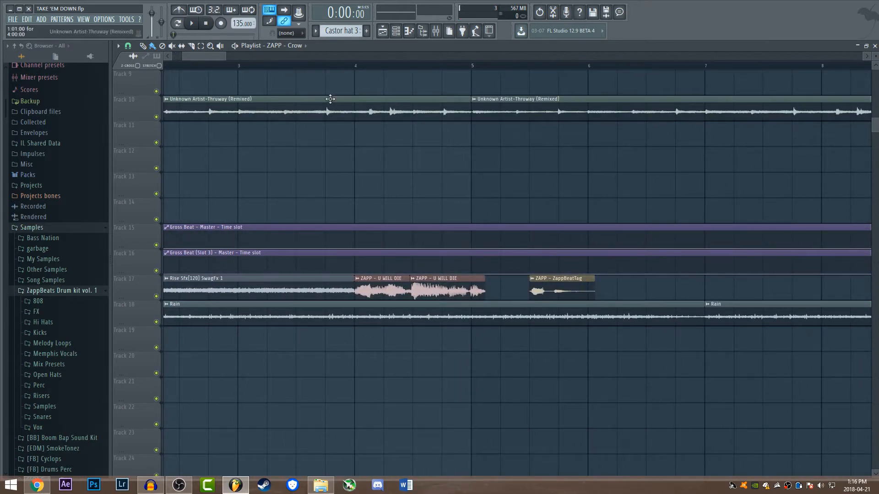
{"action": "left_click_drag", "start_coordinate": [225, 56], "coordinate": [234, 56]}
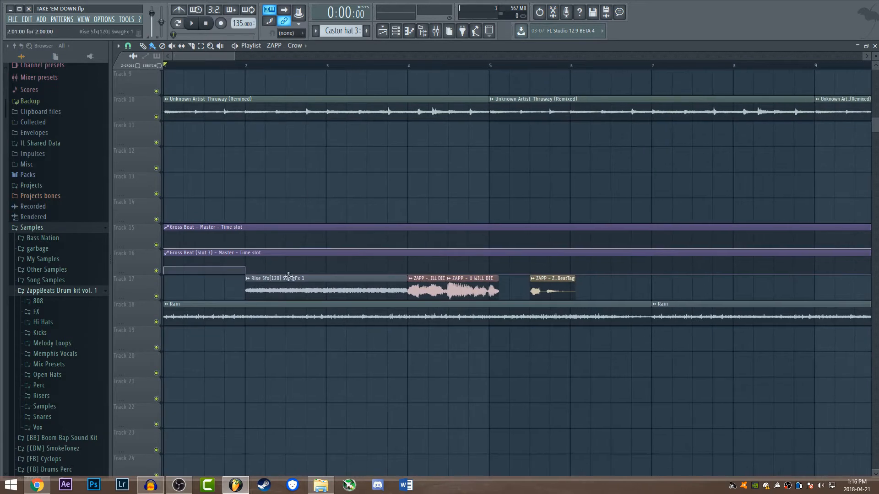
Inspect the sample settings of the Rise Sfx[120] SwagFx 1 clip on track 17 and the Rain clip on track 18
{"action": "double_click", "coordinate": [294, 287]}
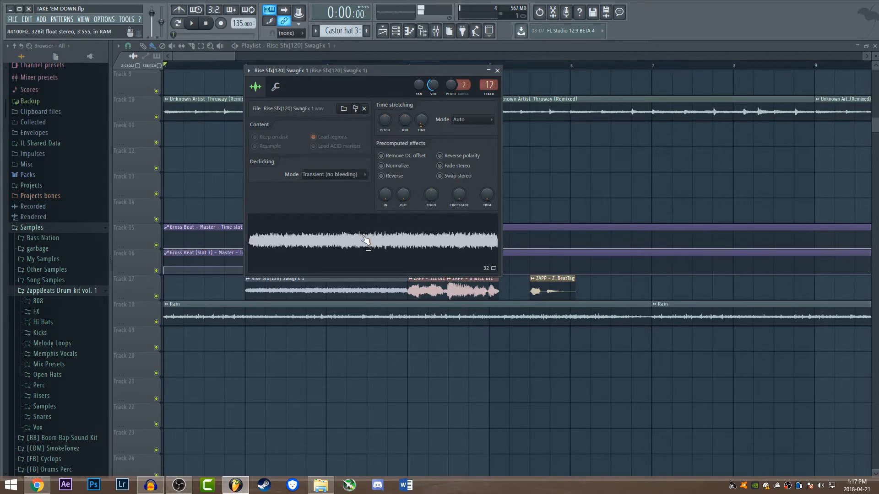
{"action": "left_click", "coordinate": [497, 71]}
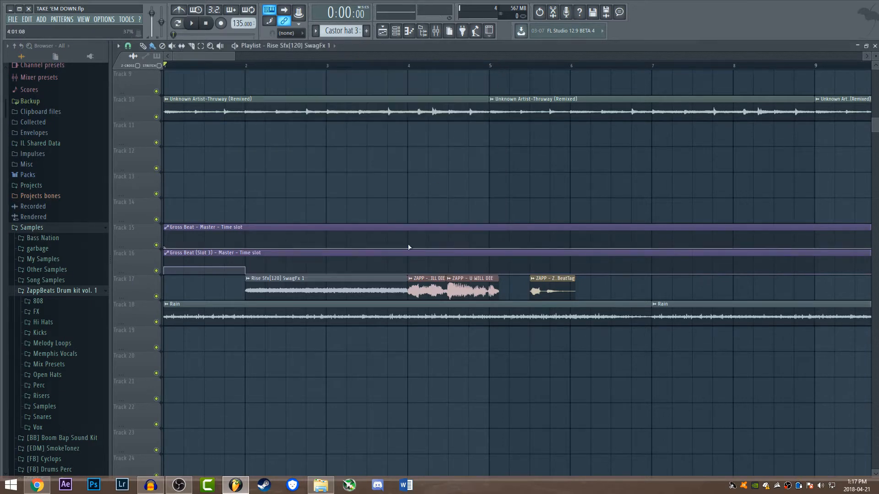
{"action": "scroll", "coordinate": [280, 146], "scroll_direction": "down", "scroll_amount": 5}
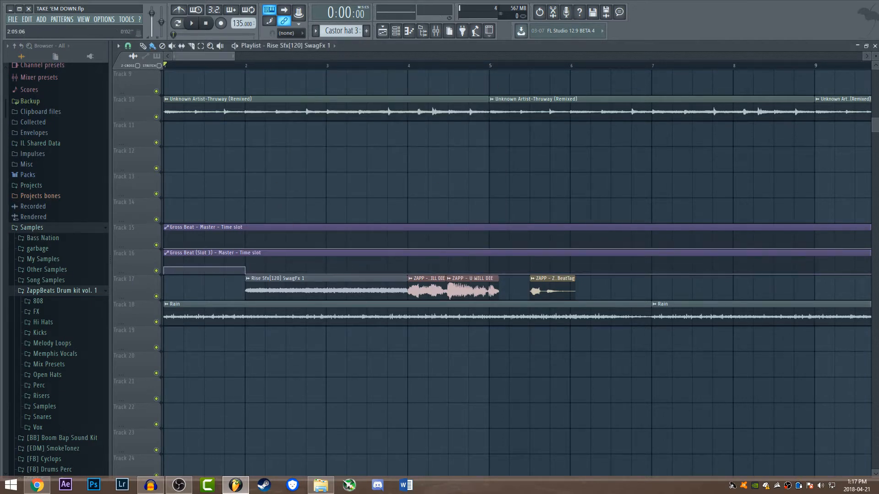
{"action": "scroll", "coordinate": [358, 288], "scroll_direction": "down", "scroll_amount": 3}
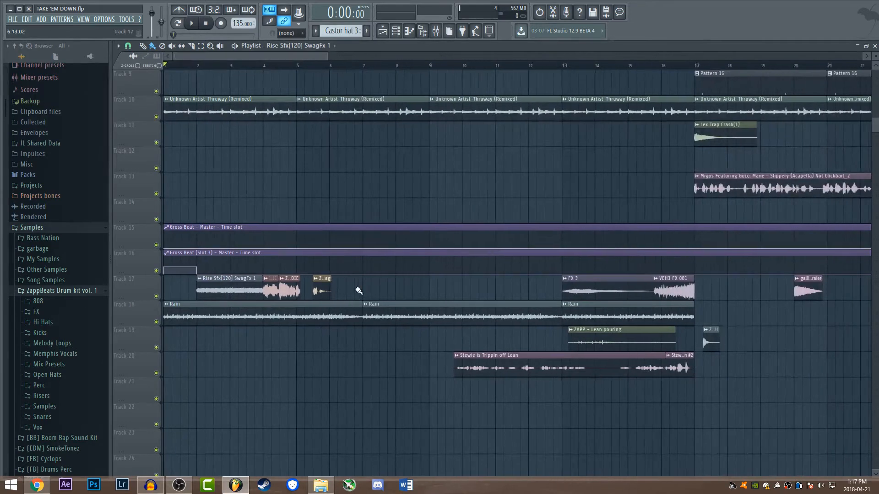
{"action": "double_click", "coordinate": [328, 320]}
{"action": "left_click", "coordinate": [453, 172]}
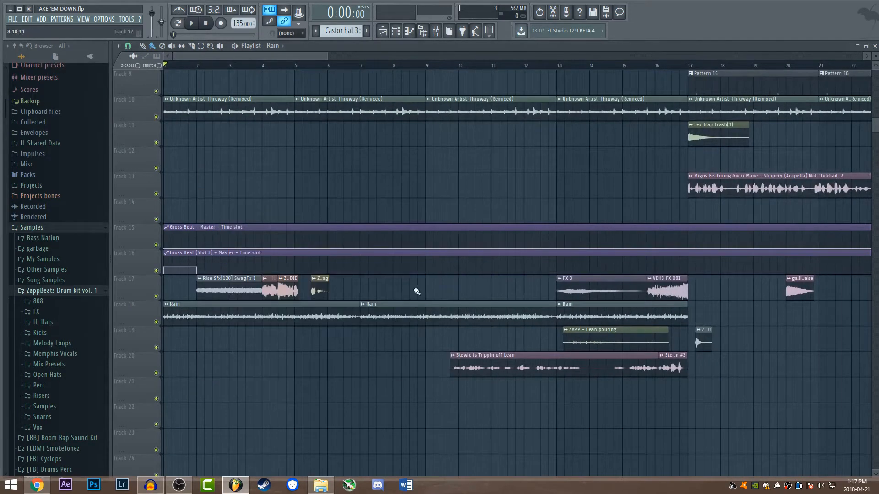
Look over the Thruway (Remixed) melody clips on track 10 in the intro
{"action": "scroll", "coordinate": [377, 183], "scroll_direction": "up", "scroll_amount": 3}
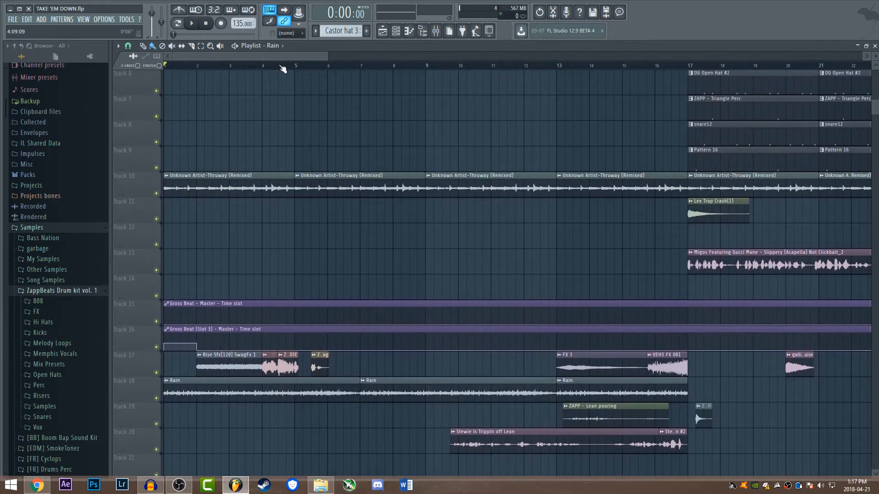
{"action": "scroll", "coordinate": [291, 189], "scroll_direction": "up", "scroll_amount": 3}
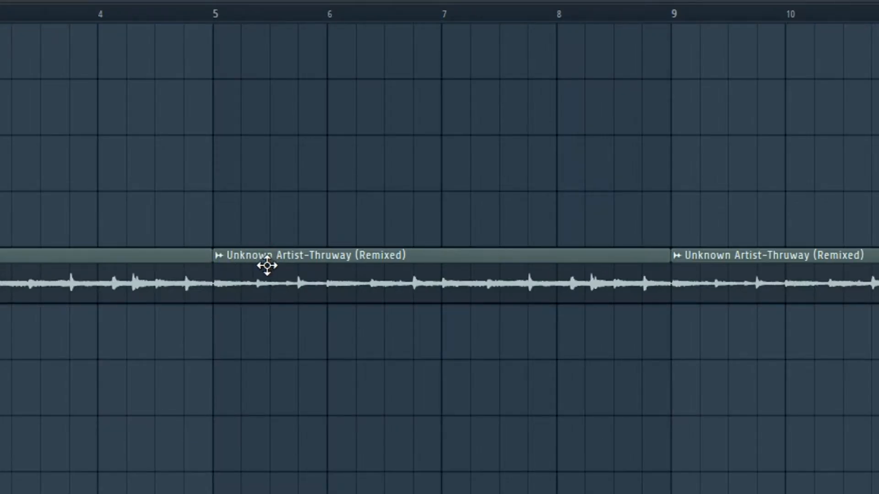
{"action": "left_click_drag", "start_coordinate": [6, 1], "coordinate": [133, 2]}
Place the playhead at the start of the ZAPP - Girl Giggle clip just before bar 37 and audition it
{"action": "left_click_drag", "start_coordinate": [254, 55], "coordinate": [493, 60]}
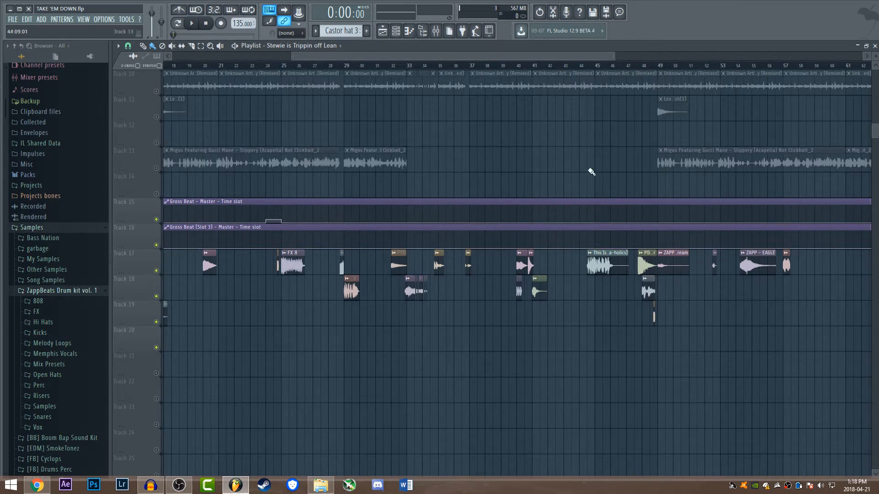
{"action": "left_click", "coordinate": [468, 66]}
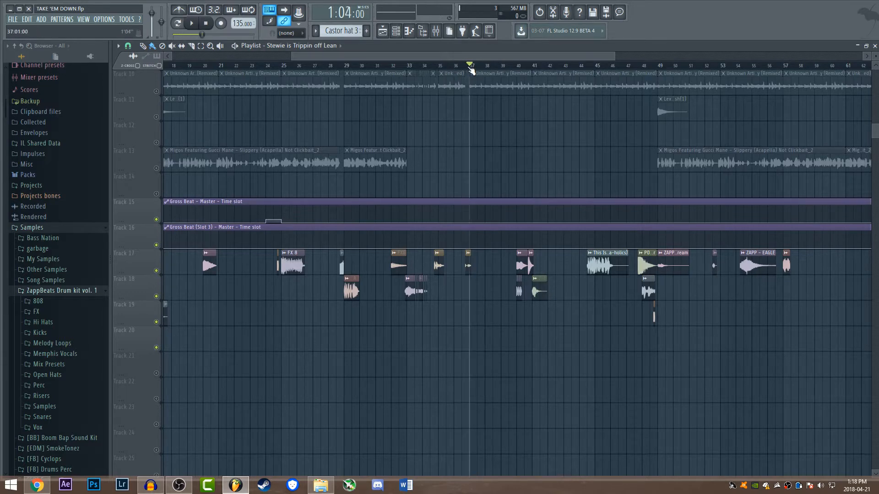
{"action": "left_click", "coordinate": [469, 66]}
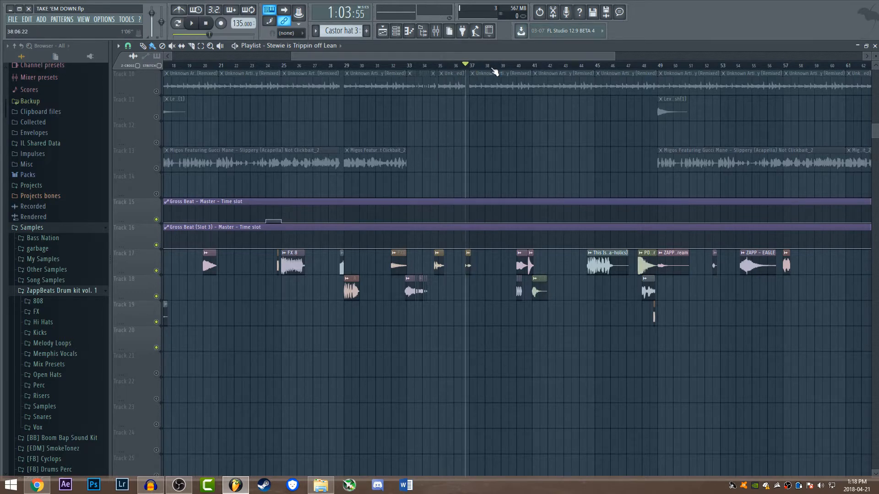
{"action": "scroll", "coordinate": [470, 247], "scroll_direction": "up", "scroll_amount": 8}
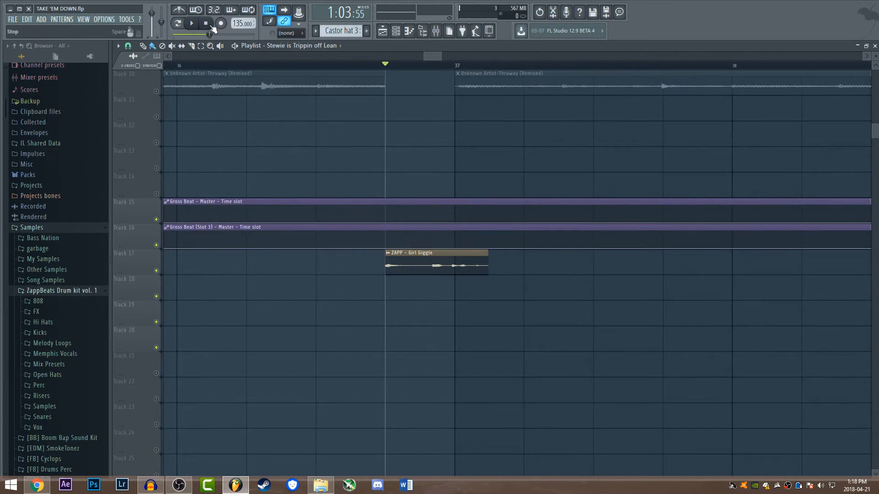
{"action": "key", "text": "space"}
{"action": "key", "text": "space"}
Preview the ZAPP - Girl Giggle sample from the Vox folder of ZappBeats Drum kit vol. 1
{"action": "scroll", "coordinate": [48, 311], "scroll_direction": "down", "scroll_amount": 3}
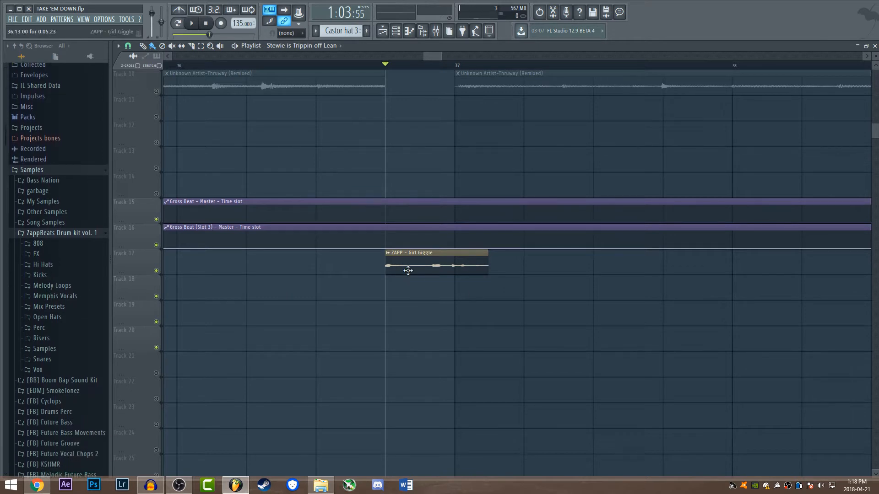
{"action": "left_click", "coordinate": [37, 369]}
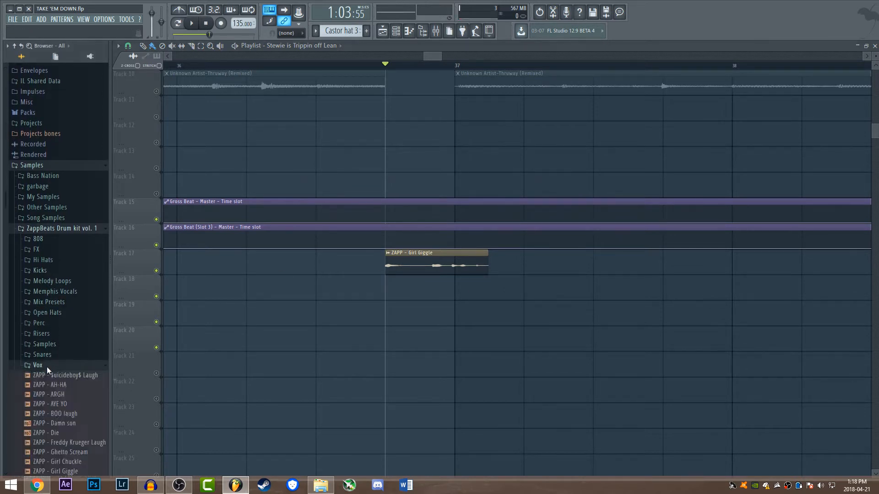
{"action": "scroll", "coordinate": [57, 278], "scroll_direction": "down", "scroll_amount": 7}
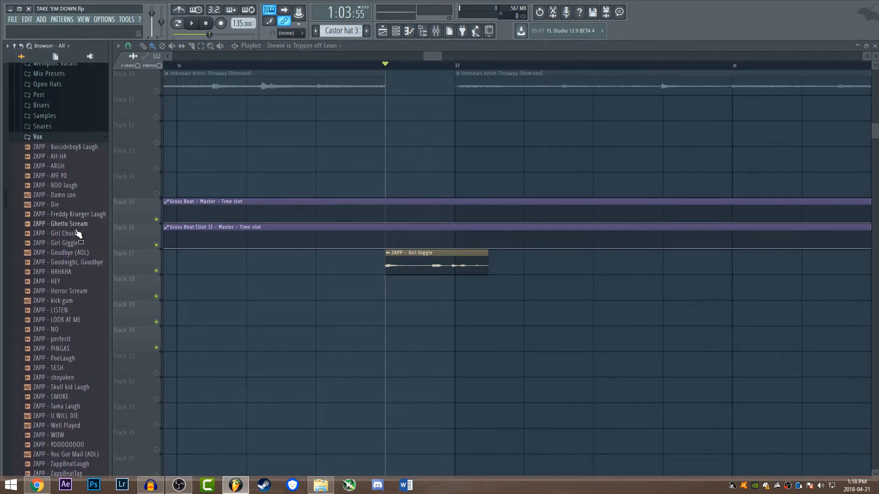
{"action": "left_click", "coordinate": [55, 242]}
{"action": "scroll", "coordinate": [384, 65], "scroll_direction": "down", "scroll_amount": 6}
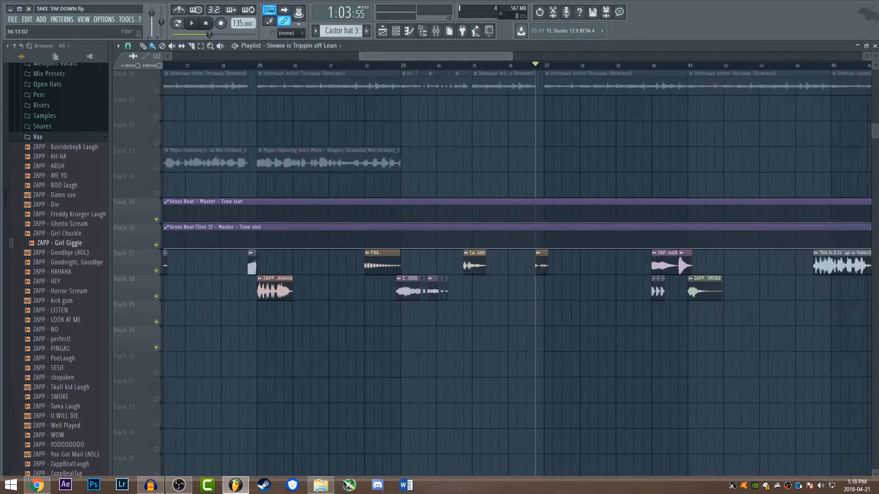
Place the playhead at bar 40, at the start of the ZAPP - Sonic death clip on track 17
{"action": "scroll", "coordinate": [517, 65], "scroll_direction": "down", "scroll_amount": 2}
{"action": "scroll", "coordinate": [517, 65], "scroll_direction": "up", "scroll_amount": 6}
{"action": "left_click", "coordinate": [259, 65]}
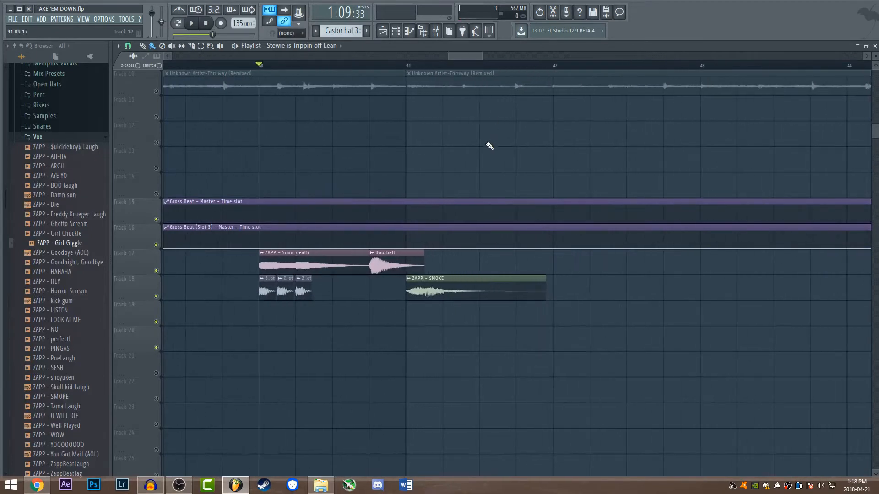
Look over the effect and vocal clips on tracks 17 to 19 around bars 45 to 57, including ZAPP - Well Played
{"action": "scroll", "coordinate": [489, 146], "scroll_direction": "down", "scroll_amount": 6}
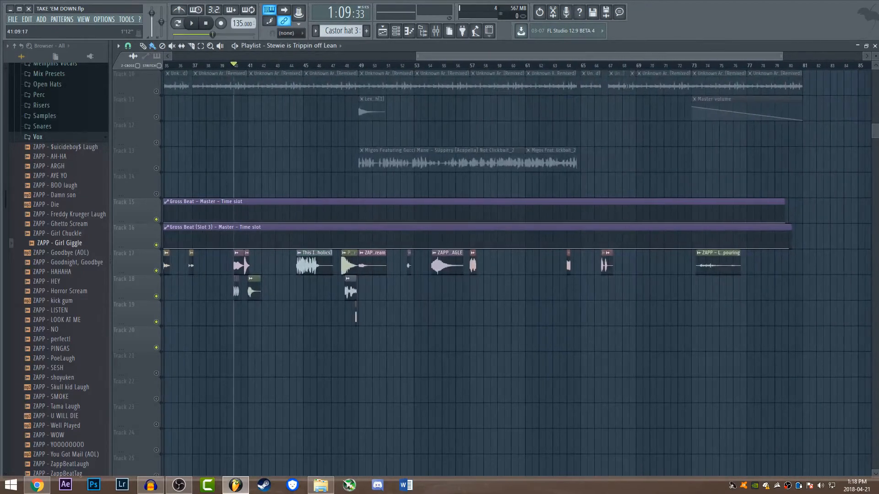
{"action": "scroll", "coordinate": [323, 280], "scroll_direction": "up", "scroll_amount": 6}
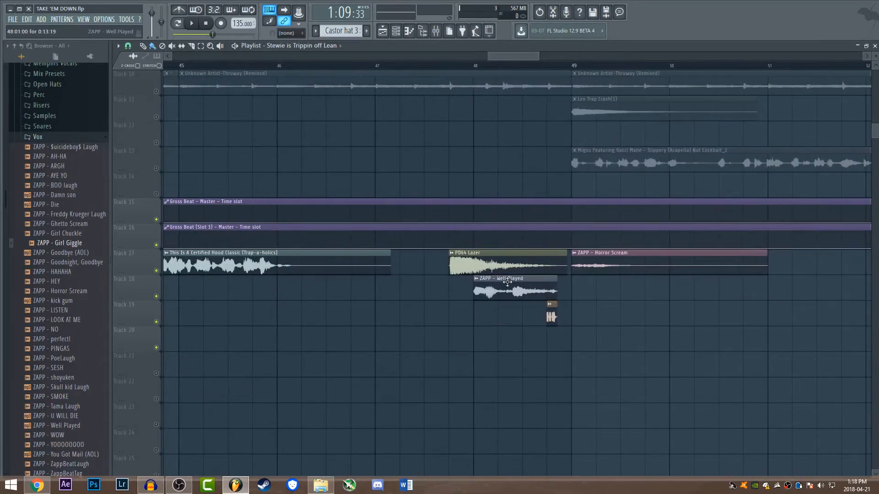
{"action": "scroll", "coordinate": [507, 283], "scroll_direction": "down", "scroll_amount": 5}
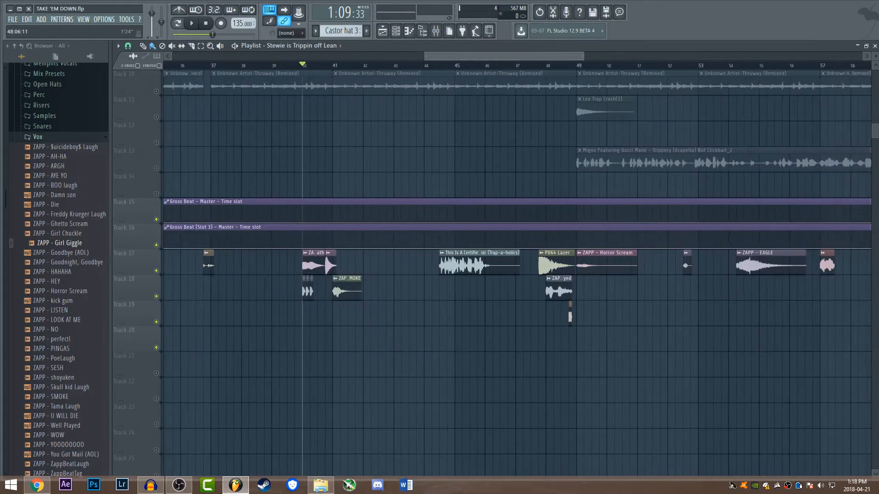
{"action": "scroll", "coordinate": [507, 282], "scroll_direction": "down", "scroll_amount": 5}
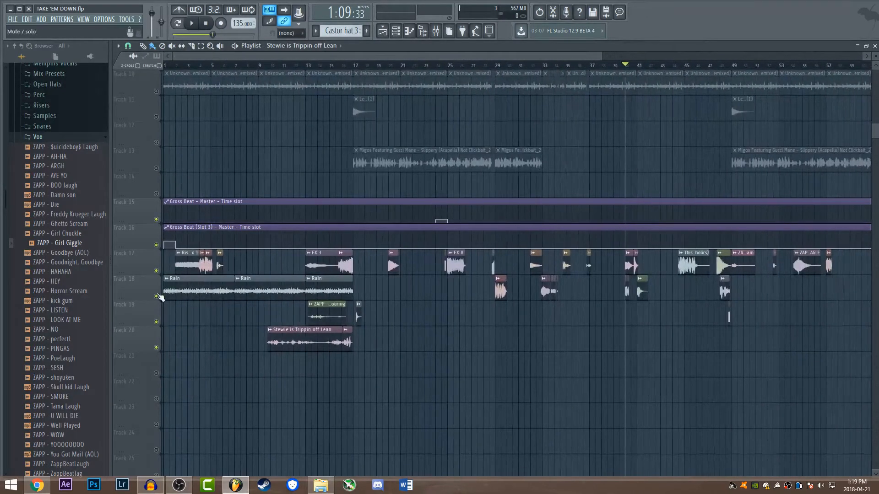
Go to the drum patterns on tracks 1 to 9 and place the playhead at bar 17, where they first start
{"action": "scroll", "coordinate": [535, 188], "scroll_direction": "up", "scroll_amount": 6}
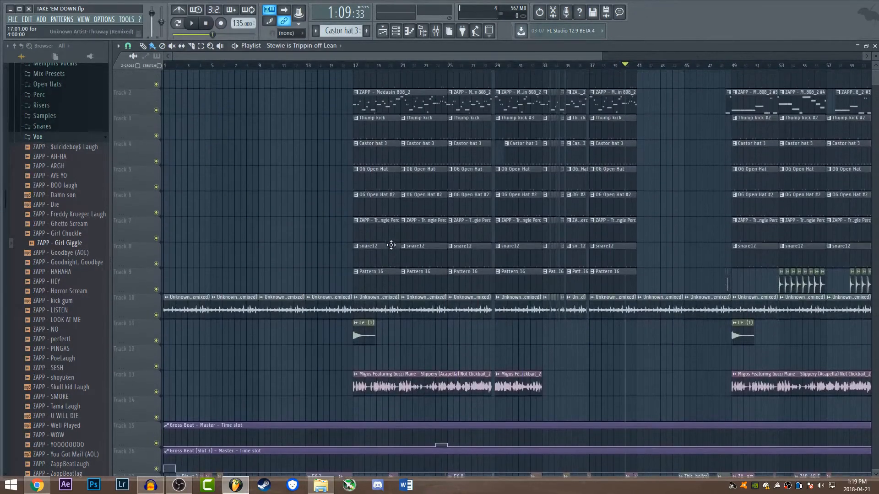
{"action": "scroll", "coordinate": [534, 188], "scroll_direction": "up", "scroll_amount": 5}
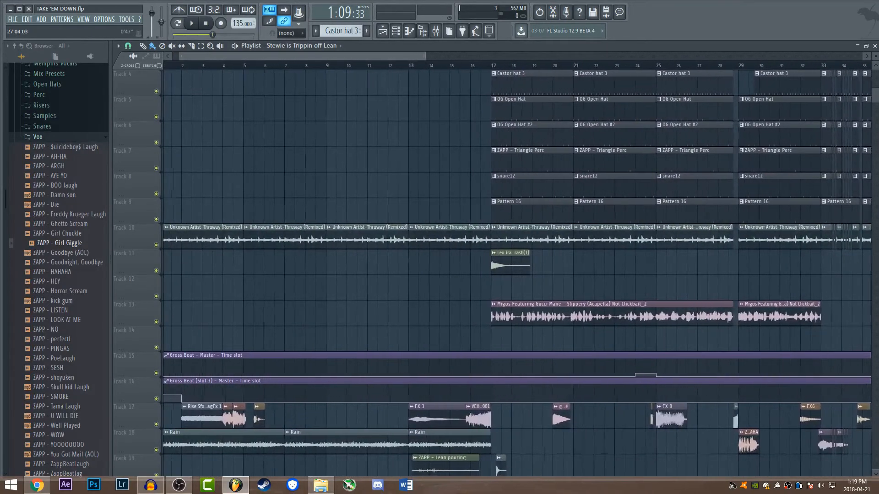
{"action": "scroll", "coordinate": [436, 249], "scroll_direction": "up", "scroll_amount": 3}
{"action": "scroll", "coordinate": [412, 69], "scroll_direction": "up", "scroll_amount": 3}
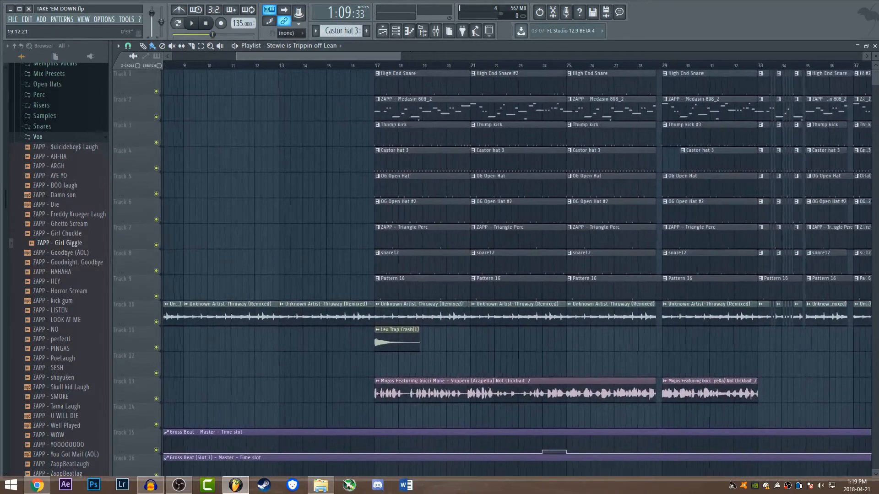
{"action": "scroll", "coordinate": [412, 68], "scroll_direction": "up", "scroll_amount": 1}
{"action": "left_click", "coordinate": [400, 67]}
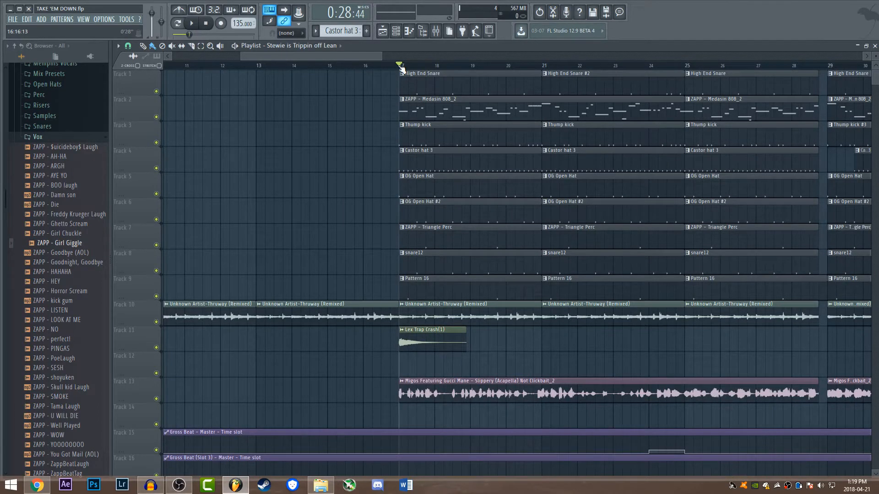
Open the ZAPP - Medasin 808_2 pattern's notes and show the sampler settings of its channel
{"action": "double_click", "coordinate": [460, 114]}
{"action": "left_click", "coordinate": [396, 31]}
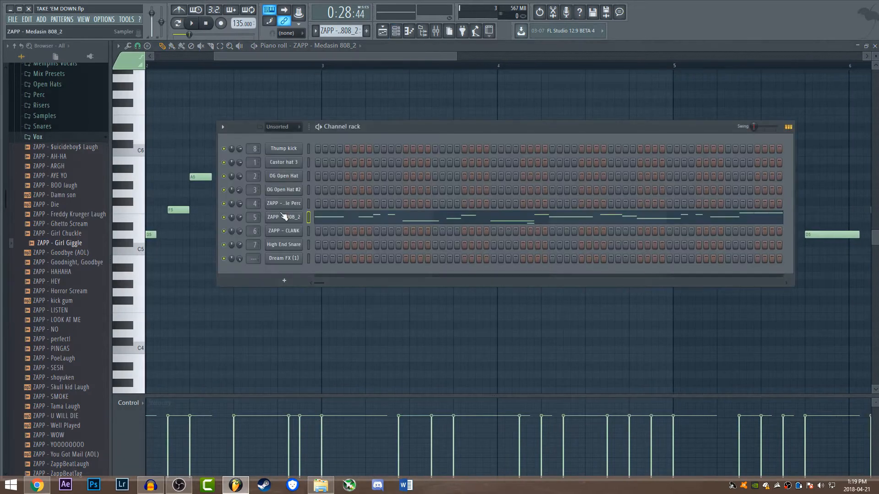
{"action": "left_click", "coordinate": [288, 221]}
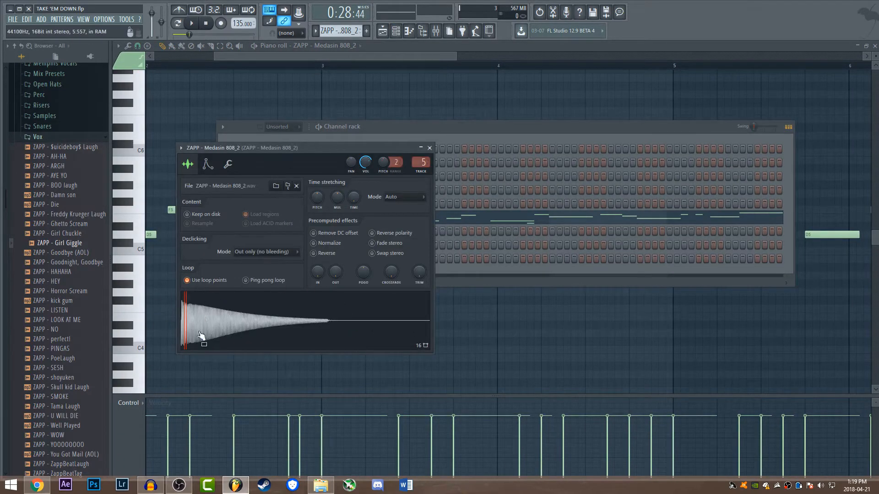
Open the ZAPP - Medasin 808_2 sample in Edison and zoom in on its loop region near the start
{"action": "right_click", "coordinate": [238, 305]}
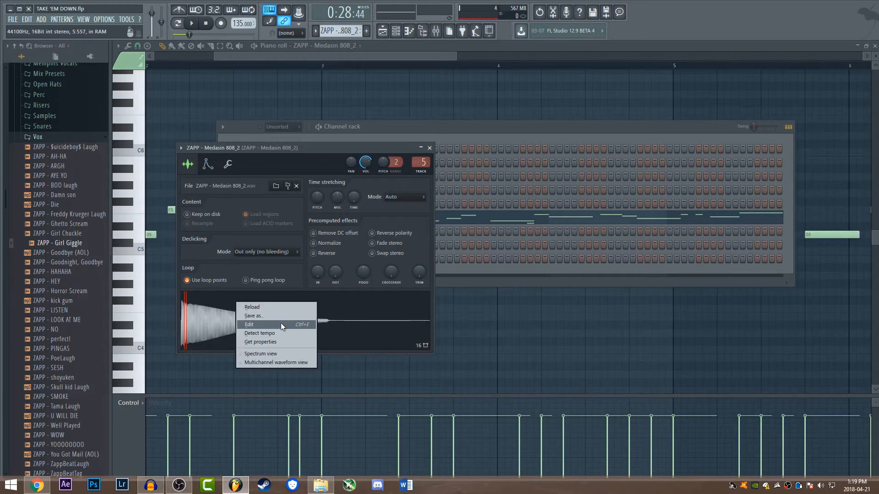
{"action": "left_click", "coordinate": [279, 323]}
{"action": "scroll", "coordinate": [235, 289], "scroll_direction": "up", "scroll_amount": 10}
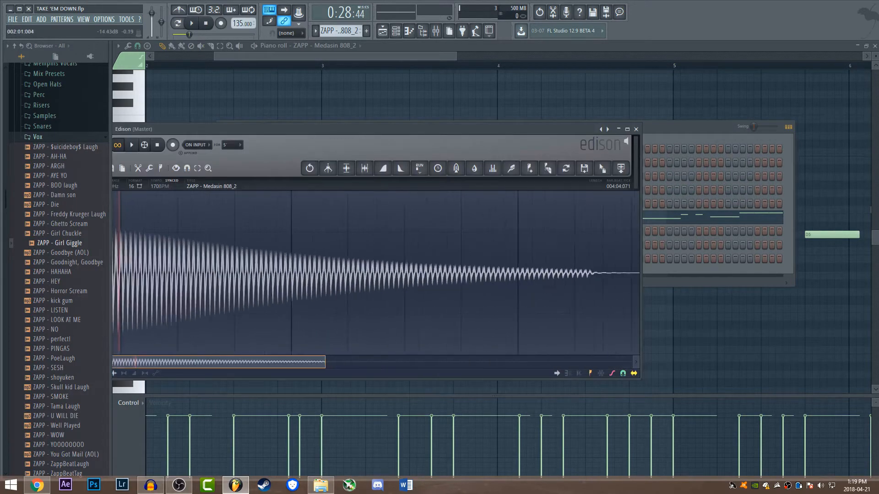
{"action": "scroll", "coordinate": [294, 315], "scroll_direction": "up", "scroll_amount": 5}
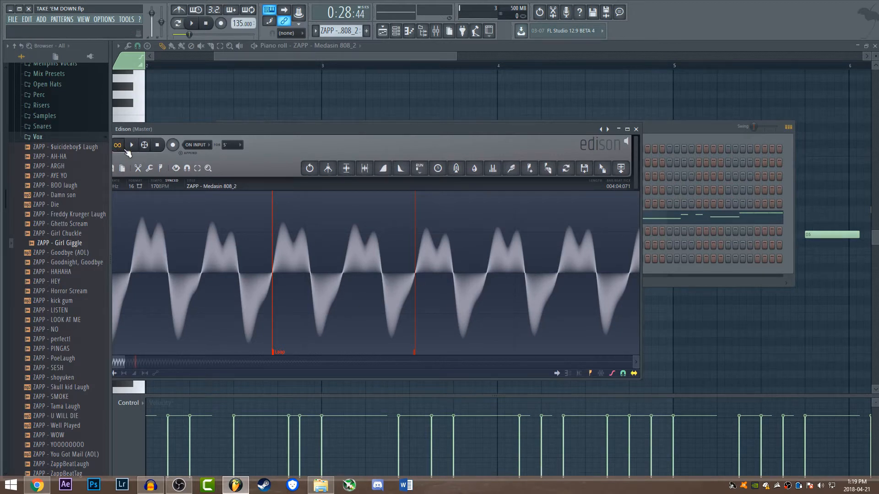
Select the loop region of the 808 sample in Edison and audition it, then stop playback
{"action": "double_click", "coordinate": [374, 252]}
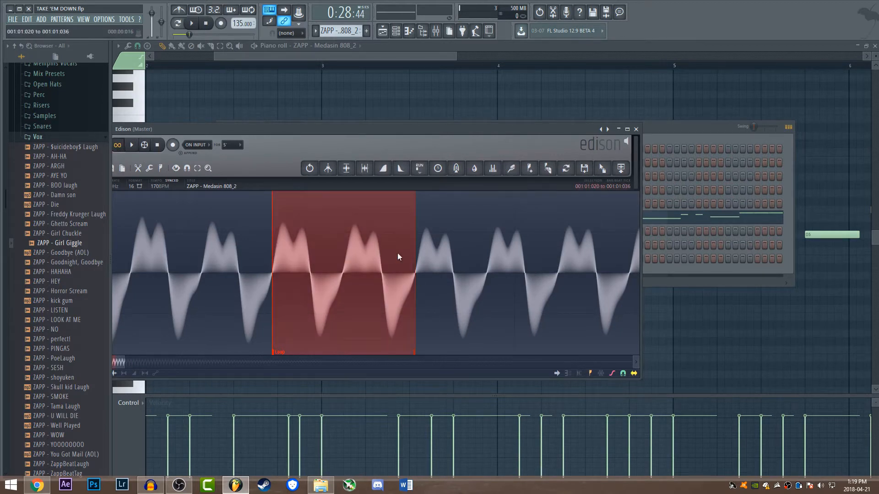
{"action": "left_click", "coordinate": [132, 145]}
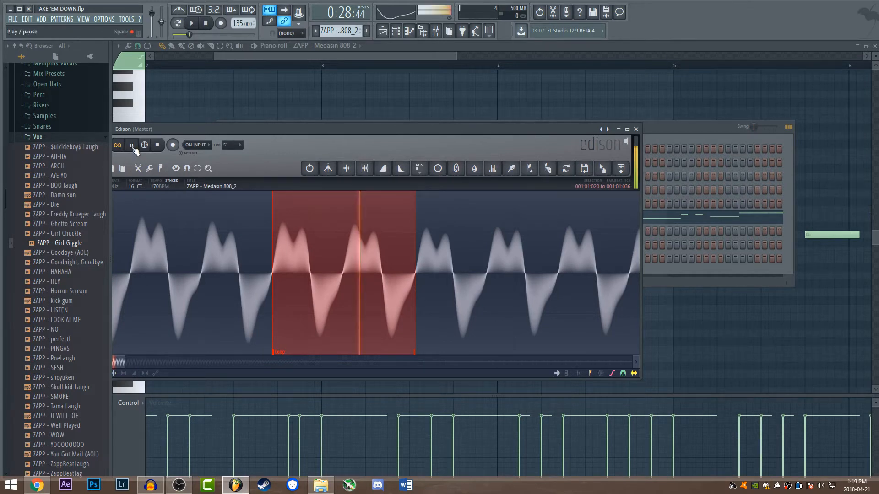
{"action": "left_click", "coordinate": [157, 144]}
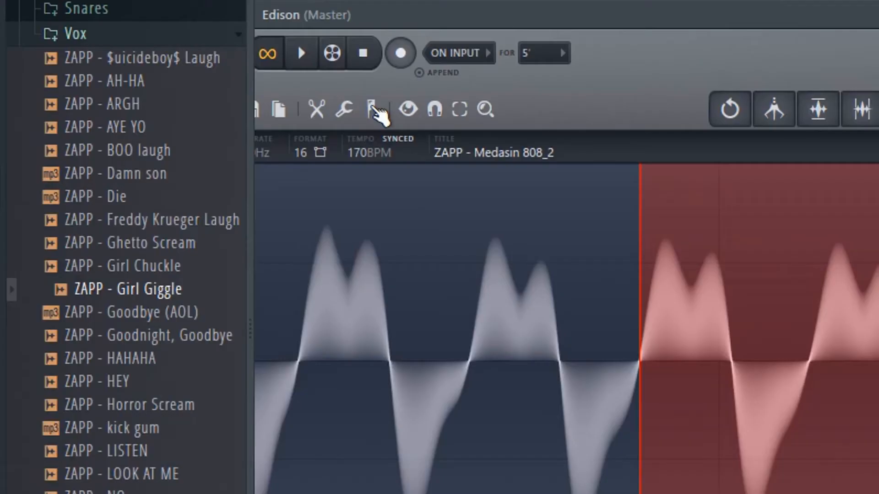
Review Edison's region and loop commands, clear the waveform selection and close Edison
{"action": "left_click", "coordinate": [372, 110]}
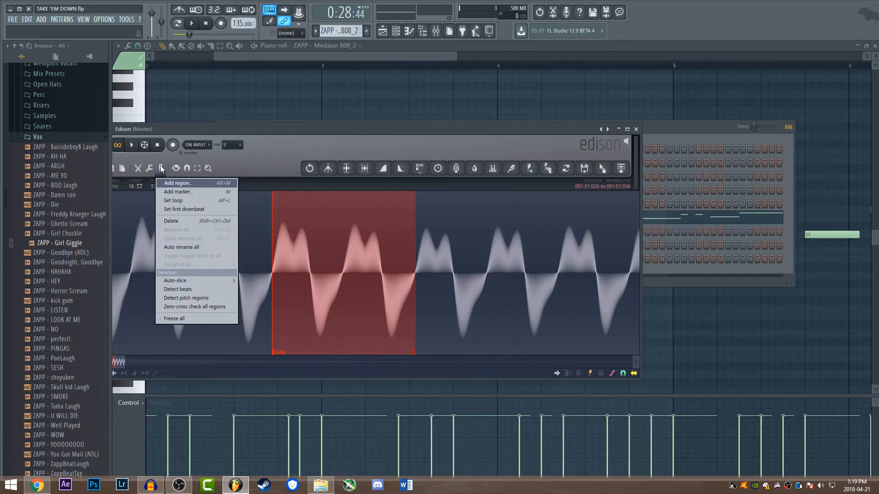
{"action": "left_click", "coordinate": [258, 208]}
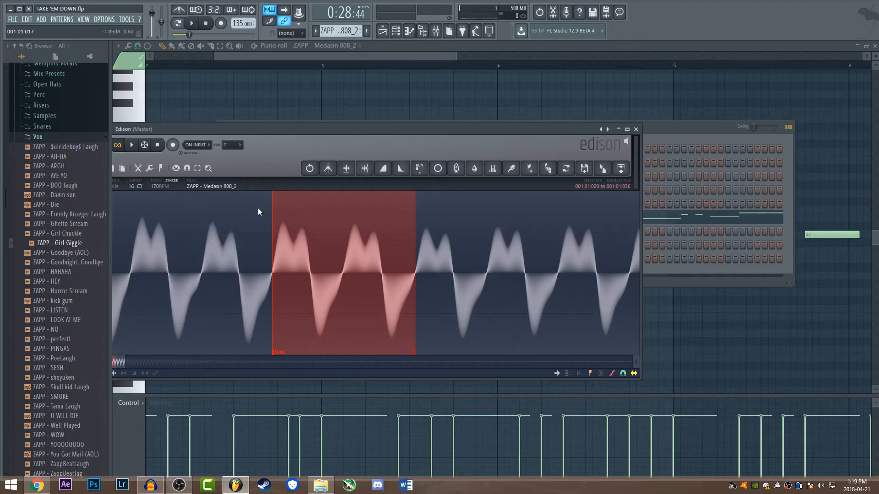
{"action": "left_click", "coordinate": [364, 231]}
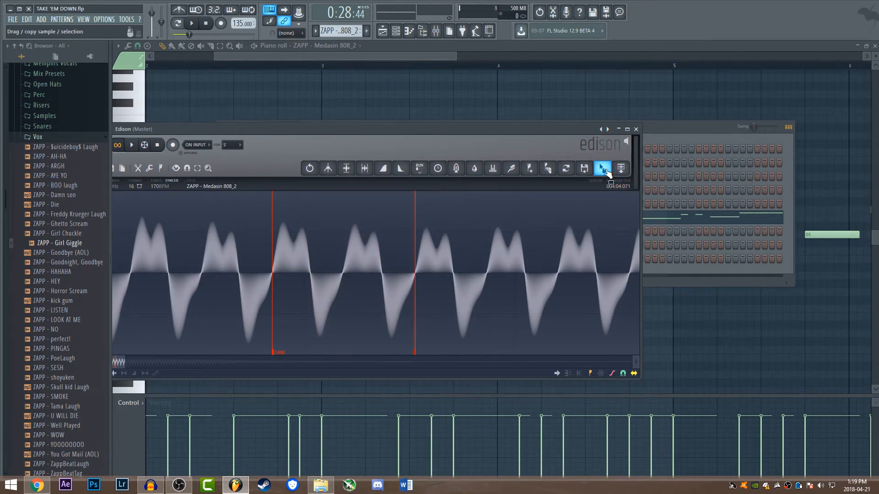
{"action": "left_click", "coordinate": [635, 129]}
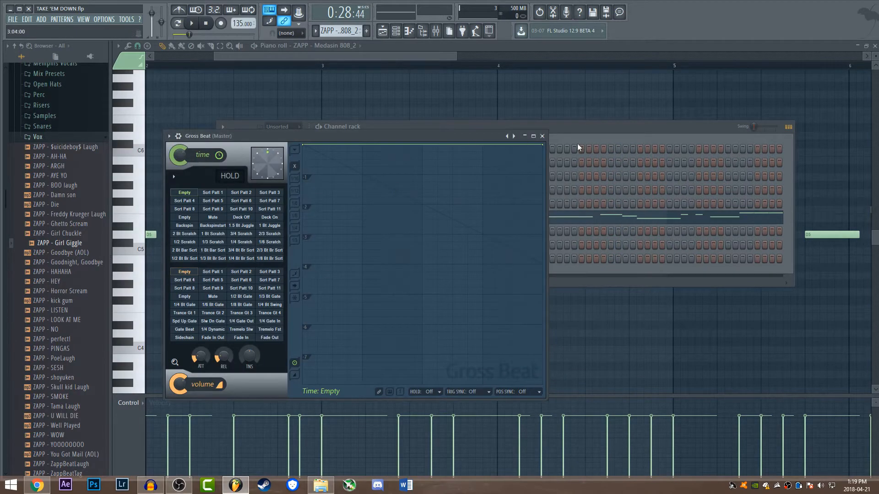
Check the Use loop points option in the ZAPP - Medasin 808_2 sampler settings, audition the sample and close the settings
{"action": "left_click", "coordinate": [585, 128]}
{"action": "left_click", "coordinate": [291, 218]}
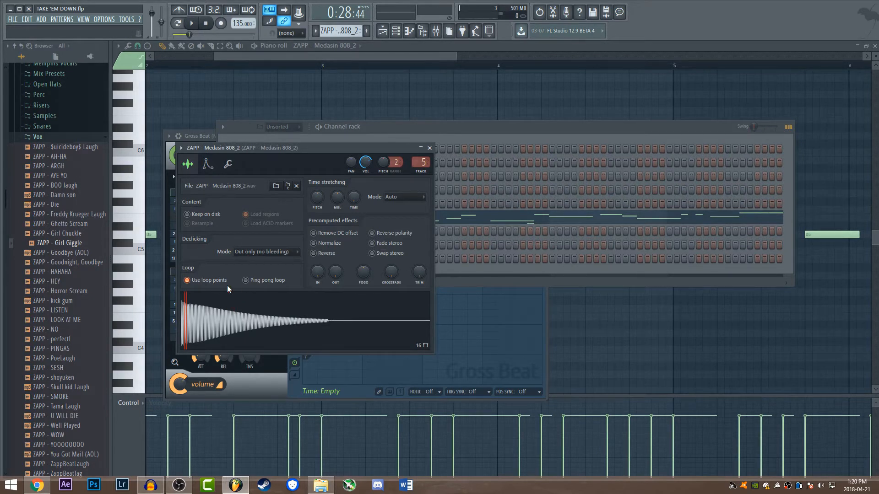
{"action": "left_click", "coordinate": [259, 320]}
{"action": "left_click", "coordinate": [431, 148]}
Play the ZAPP - Medasin 808_2 pattern in the piano roll, following its notes through to bar 9, and stop playback
{"action": "left_click", "coordinate": [425, 217]}
{"action": "scroll", "coordinate": [337, 137], "scroll_direction": "up", "scroll_amount": 3}
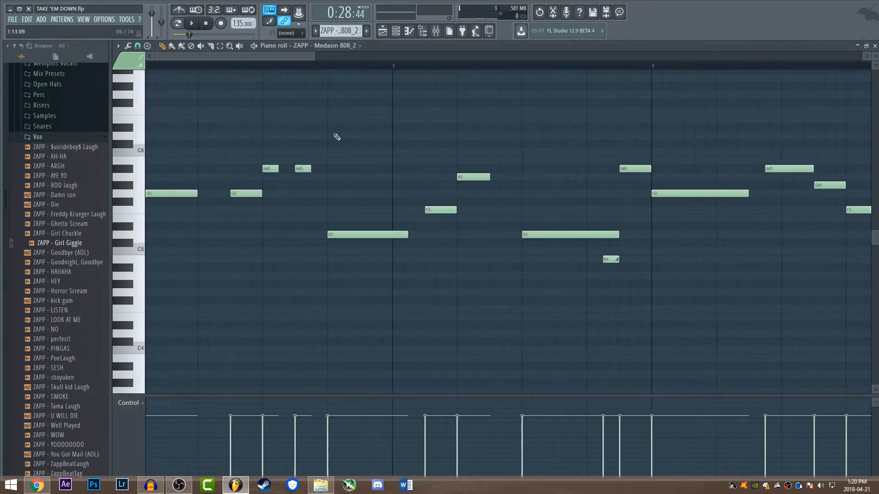
{"action": "scroll", "coordinate": [283, 106], "scroll_direction": "down", "scroll_amount": 2}
{"action": "key", "text": "space"}
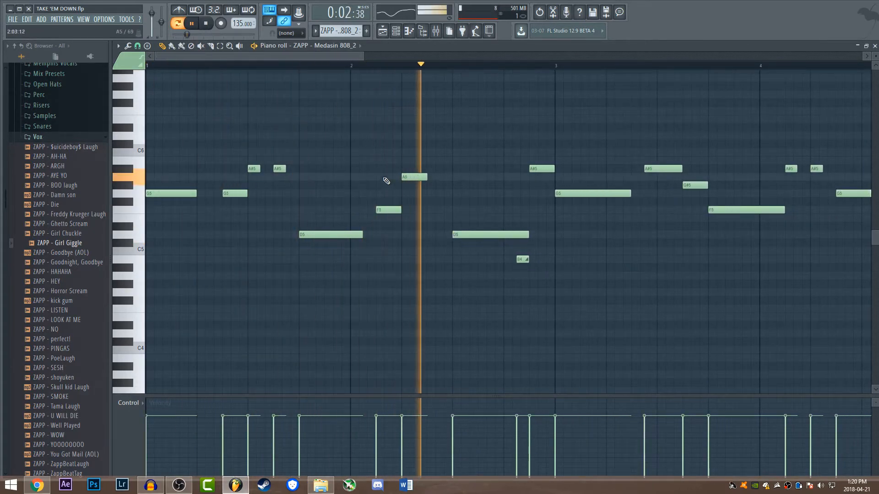
{"action": "left_click_drag", "start_coordinate": [316, 56], "coordinate": [484, 53]}
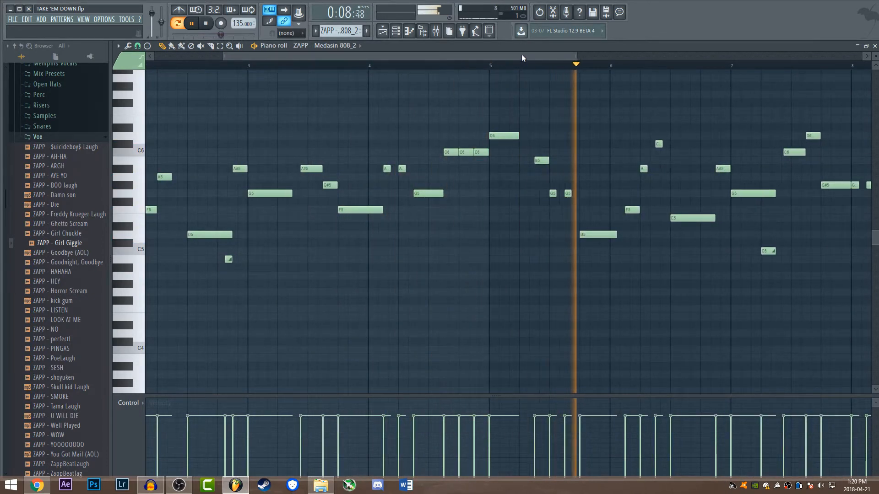
{"action": "left_click_drag", "start_coordinate": [521, 56], "coordinate": [575, 55]}
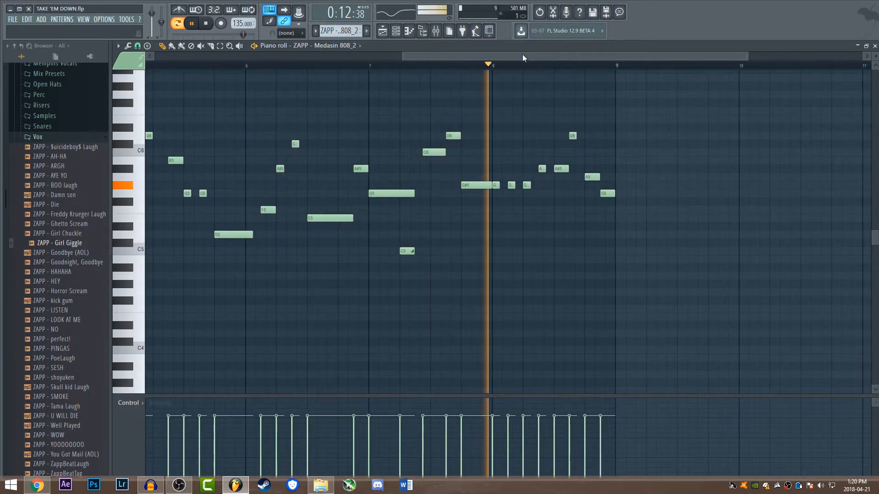
{"action": "key", "text": "space"}
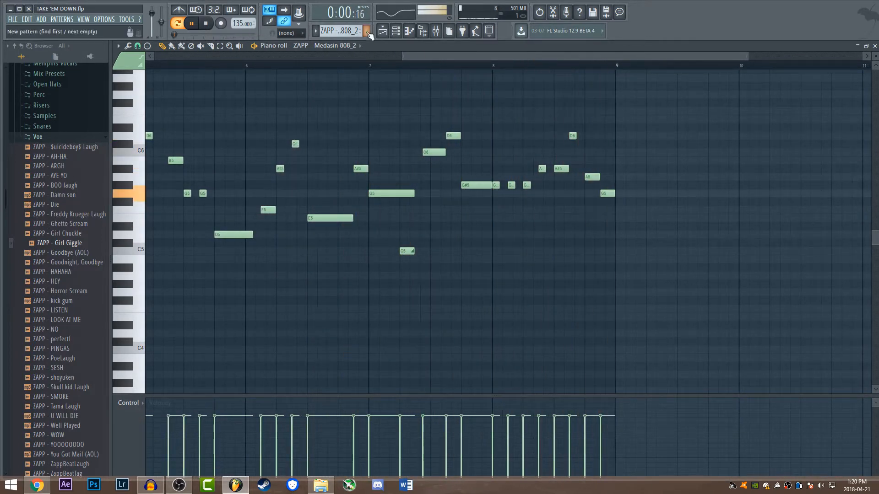
{"action": "left_click", "coordinate": [206, 24]}
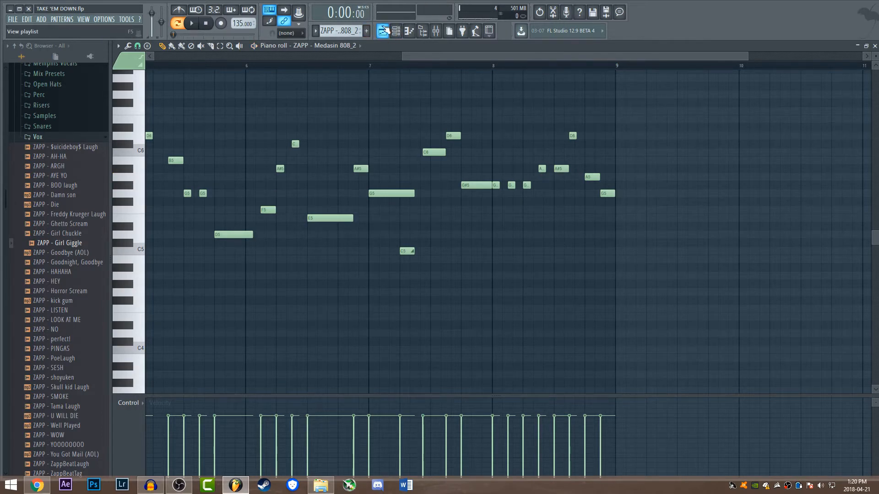
Return to the playlist and place the playhead at bar 17, at the start of the drum patterns
{"action": "left_click", "coordinate": [384, 31]}
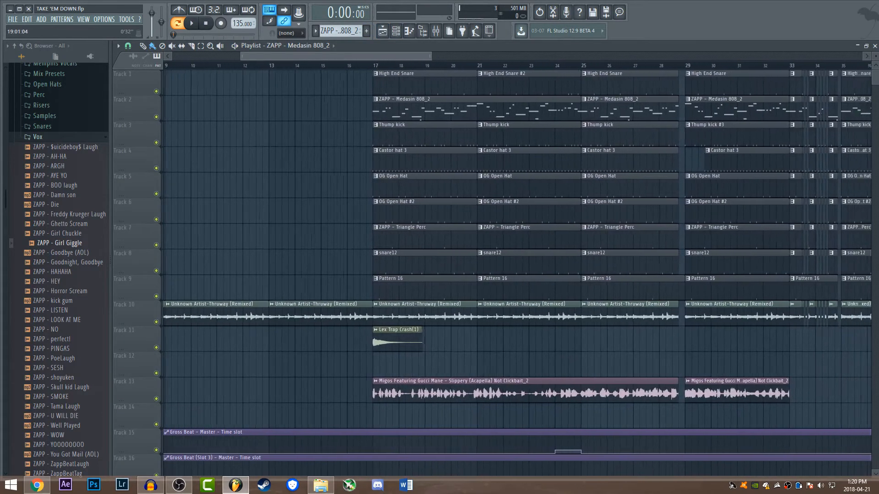
{"action": "left_click_drag", "start_coordinate": [426, 56], "coordinate": [463, 57]}
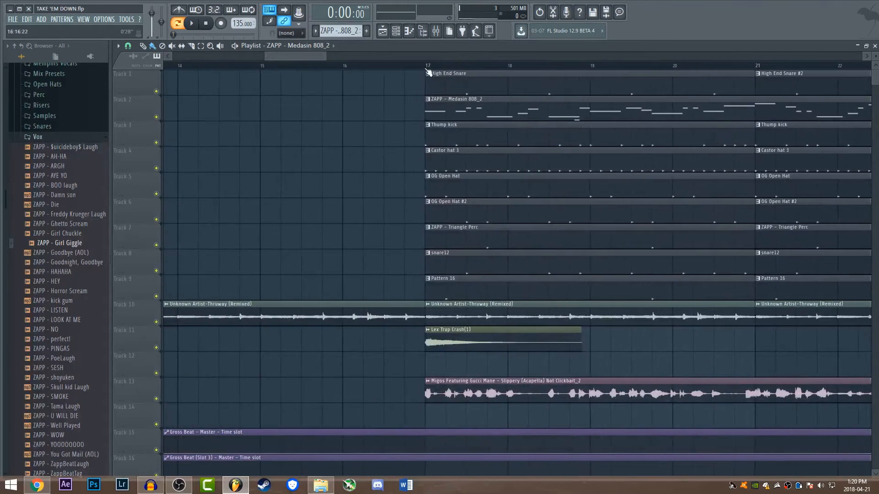
{"action": "scroll", "coordinate": [429, 71], "scroll_direction": "right", "scroll_amount": 1}
{"action": "left_click", "coordinate": [385, 67]}
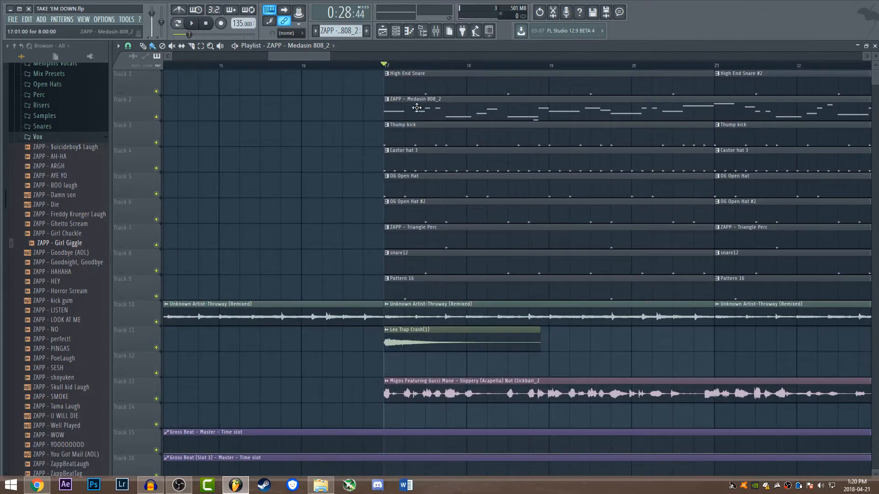
Open the Thump kick pattern from track 3 in the piano roll, audition it, and return to the playlist with playback stopped
{"action": "double_click", "coordinate": [401, 137]}
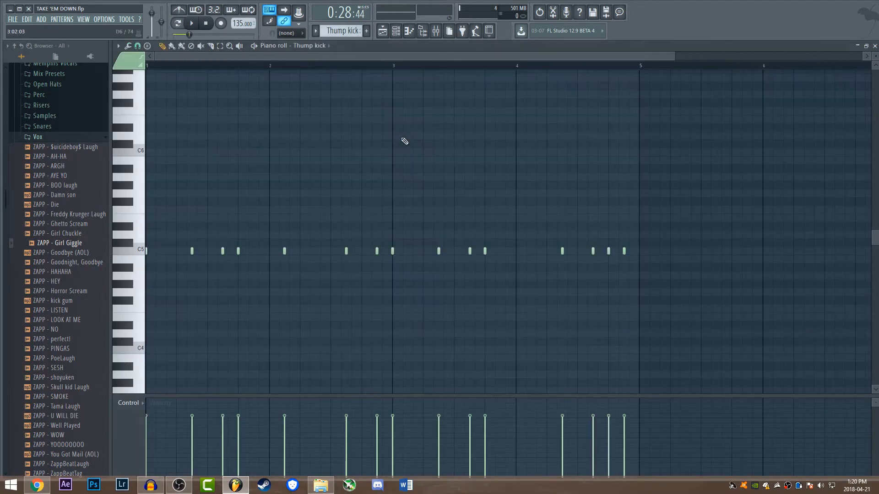
{"action": "key", "text": "space"}
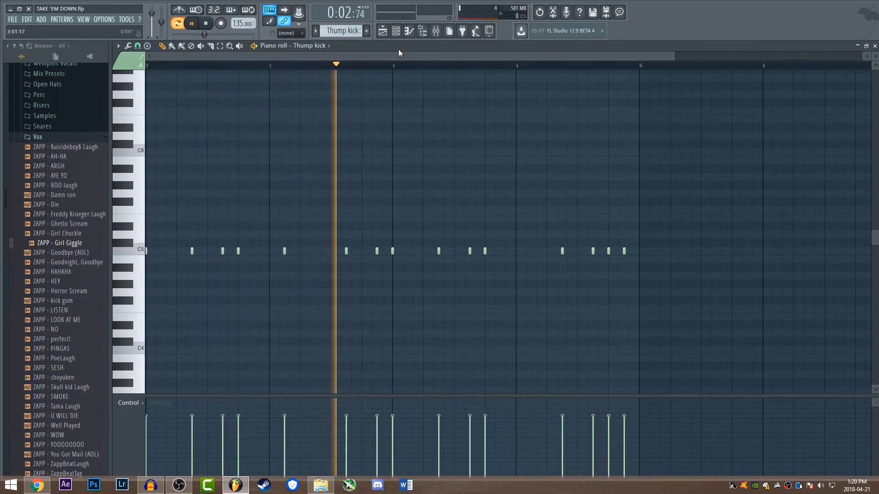
{"action": "left_click", "coordinate": [383, 32]}
{"action": "left_click", "coordinate": [206, 24]}
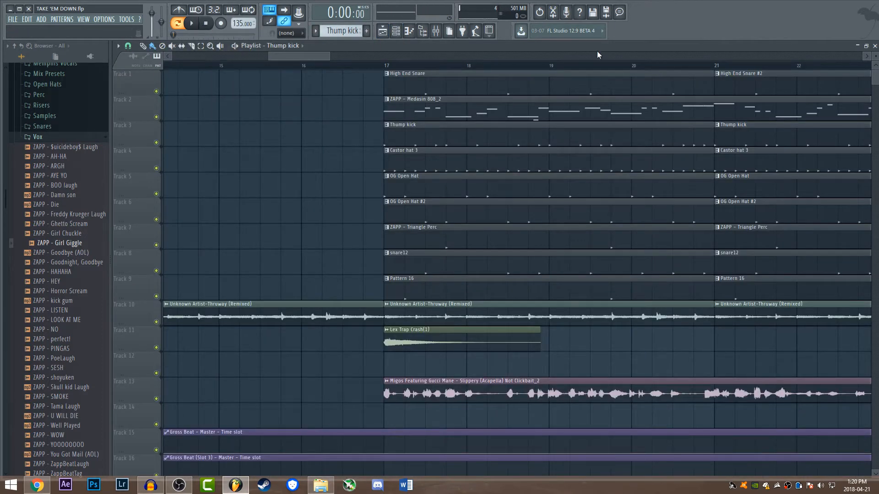
{"action": "scroll", "coordinate": [598, 55], "scroll_direction": "down", "scroll_amount": 3}
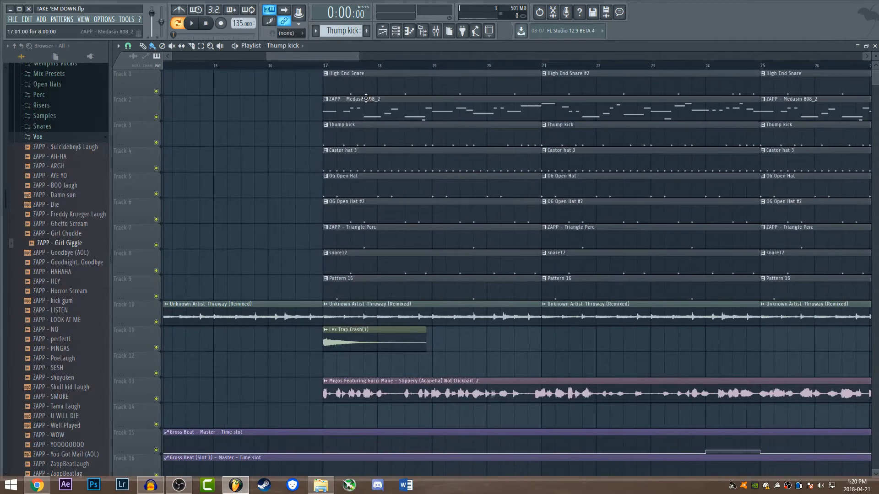
Open the High End Snare pattern in the piano roll, check the pitch knob in its sampler settings, and return to the playlist
{"action": "double_click", "coordinate": [362, 84]}
{"action": "left_click", "coordinate": [396, 32]}
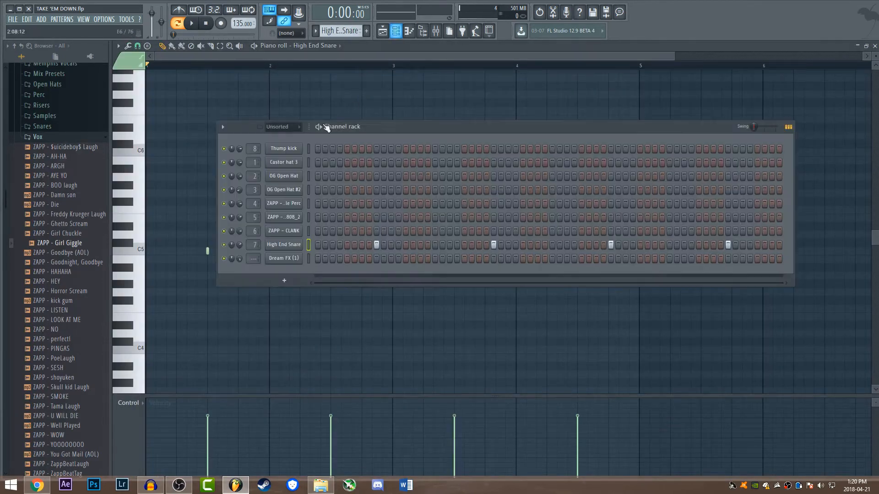
{"action": "left_click", "coordinate": [292, 246]}
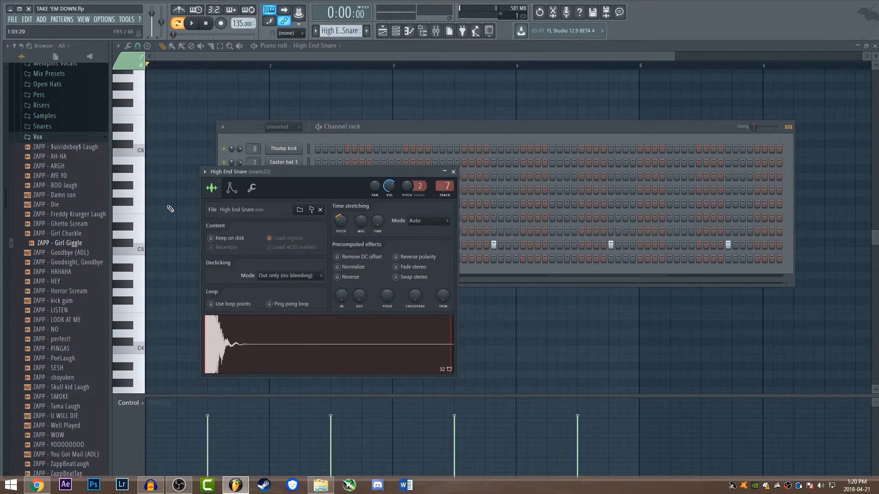
{"action": "right_click", "coordinate": [346, 220]}
{"action": "left_click", "coordinate": [352, 226]}
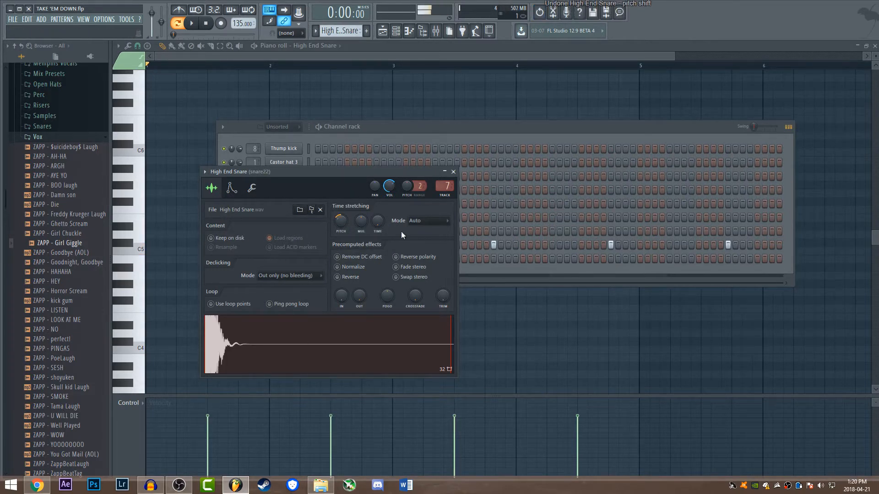
{"action": "left_click", "coordinate": [453, 172]}
{"action": "left_click", "coordinate": [382, 33]}
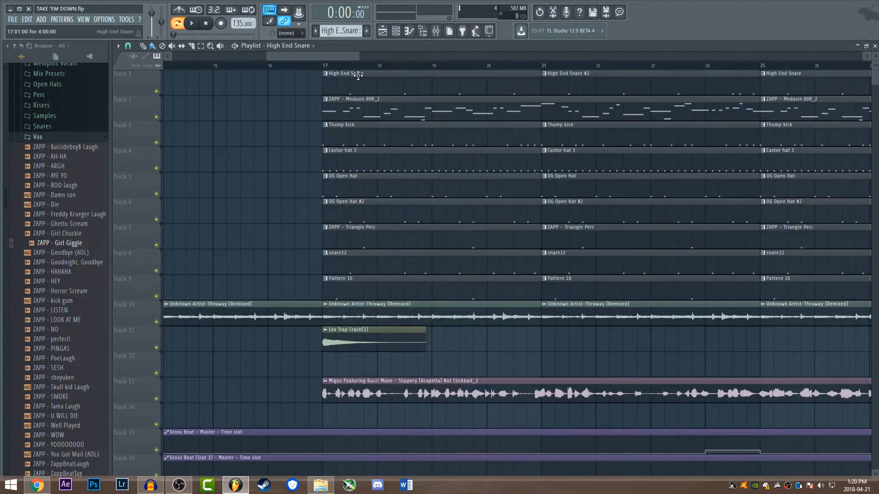
Check the snare22 mixer track for effects and return to the playlist
{"action": "scroll", "coordinate": [338, 87], "scroll_direction": "up", "scroll_amount": 2}
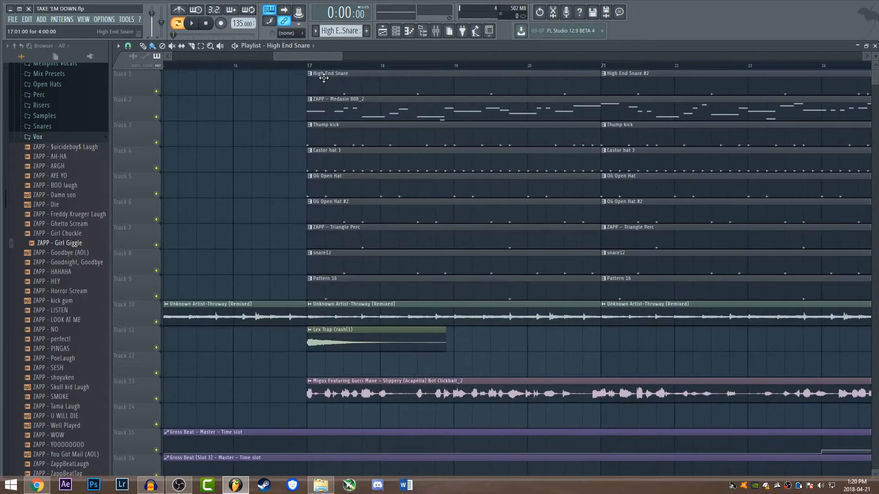
{"action": "left_click", "coordinate": [435, 31]}
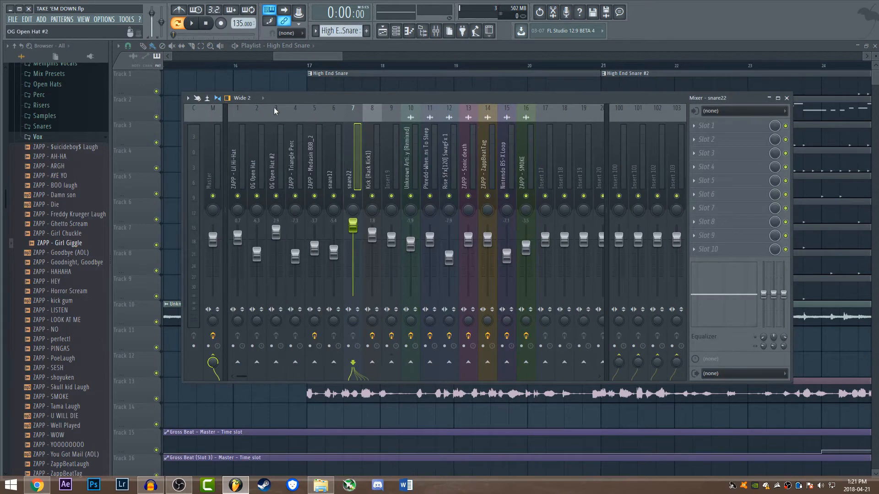
{"action": "left_click_drag", "start_coordinate": [342, 56], "coordinate": [337, 56]}
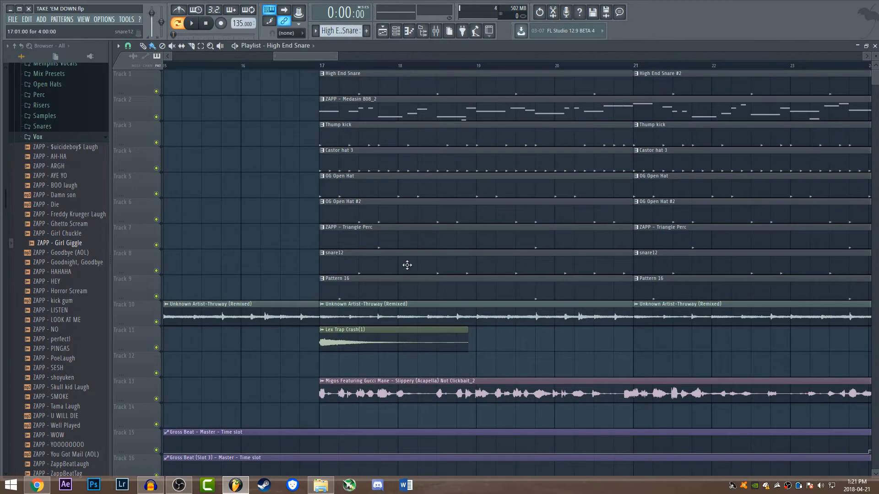
Open the snare12 pattern from track 8 in the piano roll, audition it, and return to the playlist with playback stopped
{"action": "double_click", "coordinate": [355, 269]}
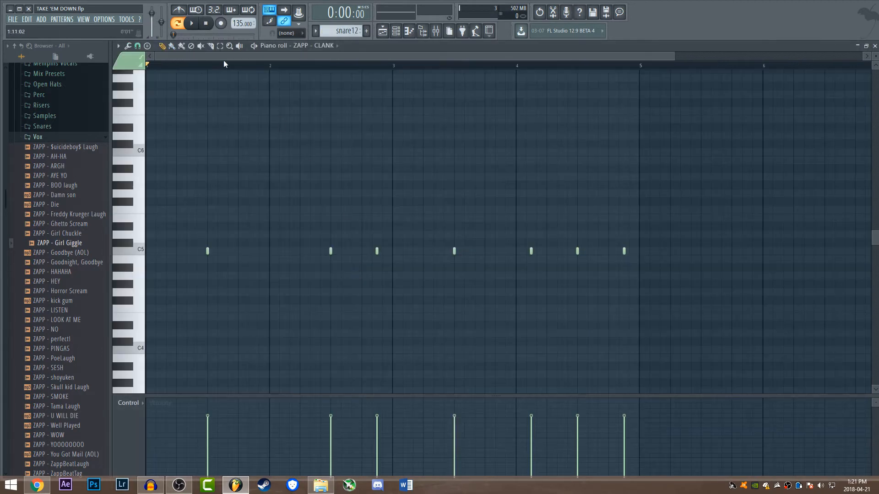
{"action": "left_click", "coordinate": [189, 28]}
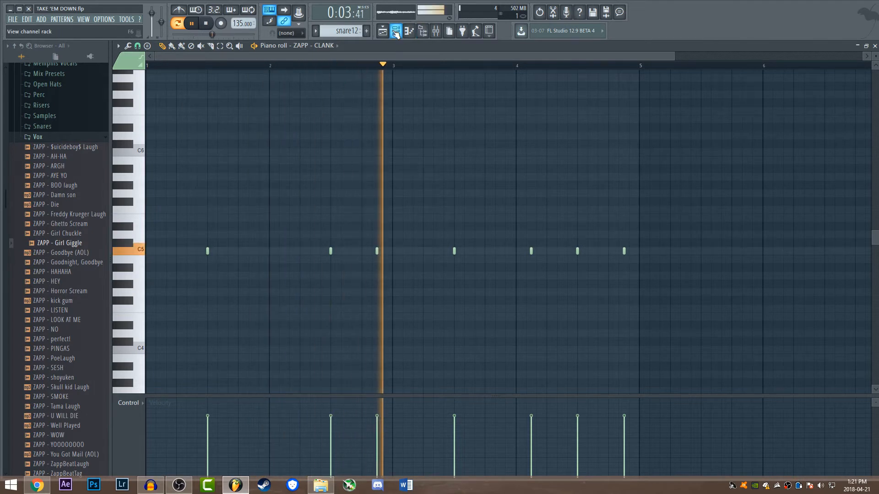
{"action": "left_click", "coordinate": [207, 24]}
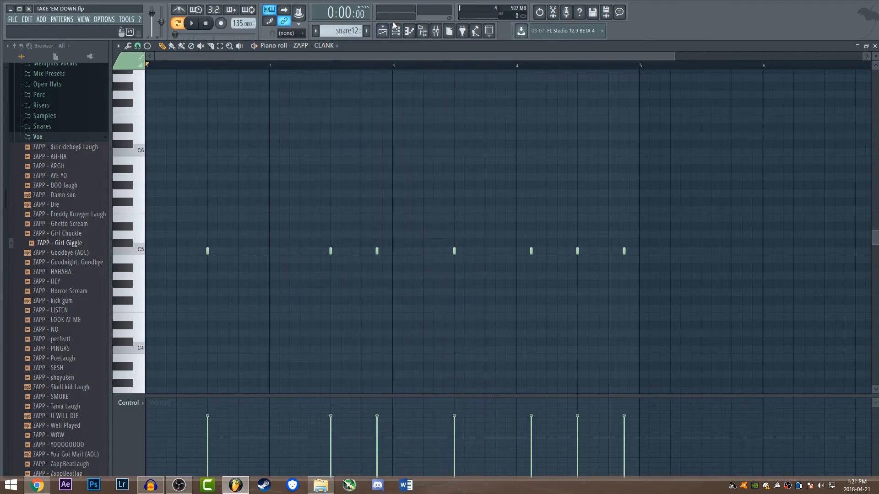
{"action": "left_click", "coordinate": [383, 32]}
Check the snare12 mixer track's effect slots and return to the playlist
{"action": "left_click", "coordinate": [435, 32]}
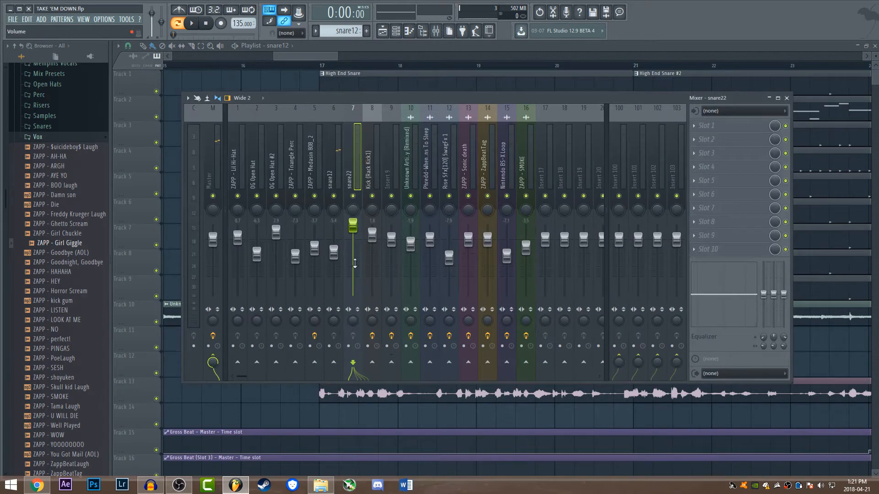
{"action": "left_click", "coordinate": [329, 154]}
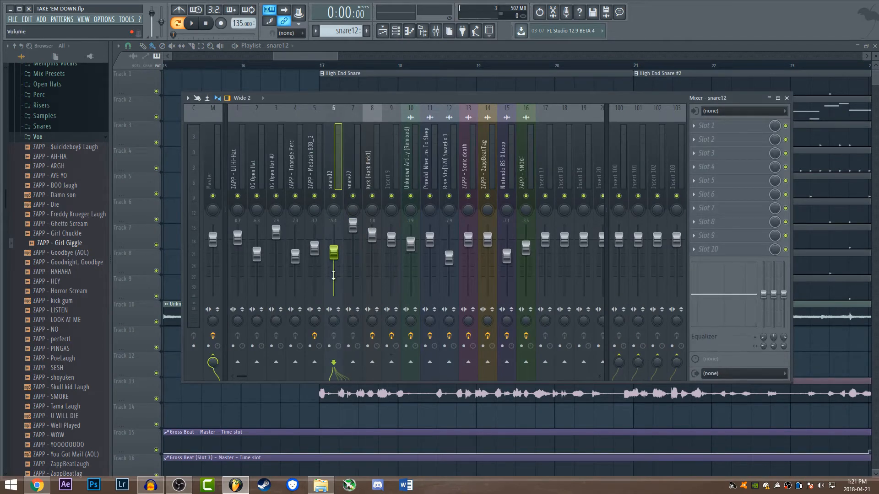
{"action": "left_click", "coordinate": [396, 56]}
Audition the High End Snare and snare12 tracks together from bar 17 with all other pattern tracks muted, and stop playback
{"action": "left_click", "coordinate": [320, 65]}
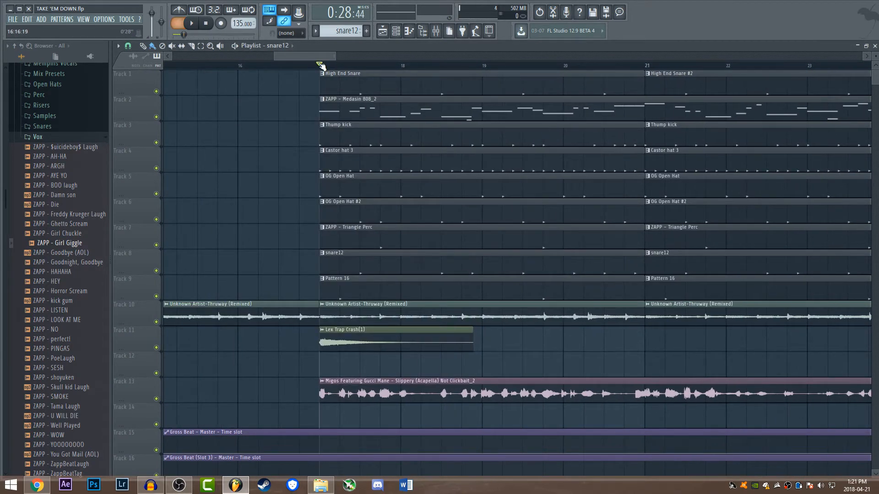
{"action": "right_click", "coordinate": [156, 92]}
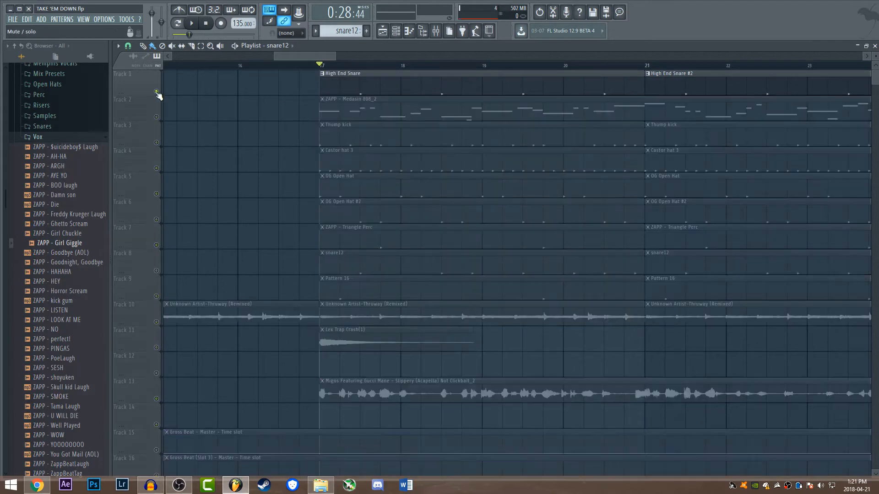
{"action": "left_click", "coordinate": [156, 271]}
{"action": "left_click", "coordinate": [191, 25]}
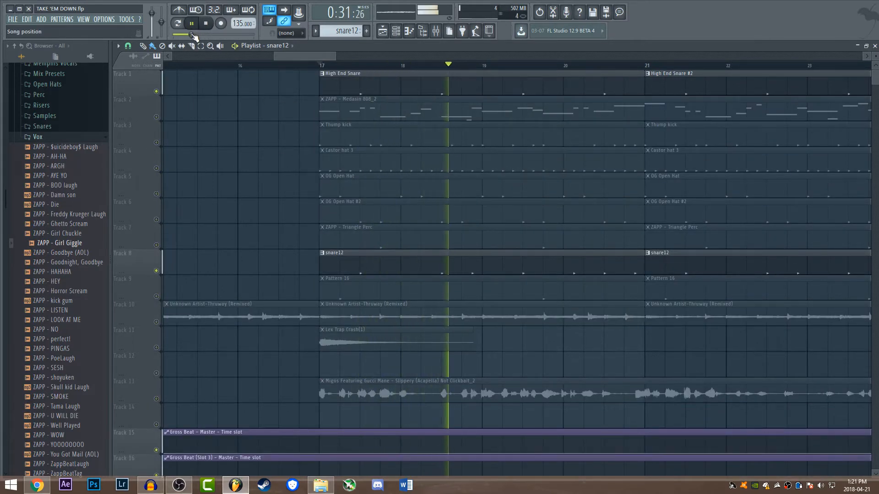
{"action": "left_click", "coordinate": [210, 32]}
Unmute the ZAPP - Medasin 808_2 track and mute the High End Snare and snare12 tracks in the playlist
{"action": "scroll", "coordinate": [265, 137], "scroll_direction": "up", "scroll_amount": 2}
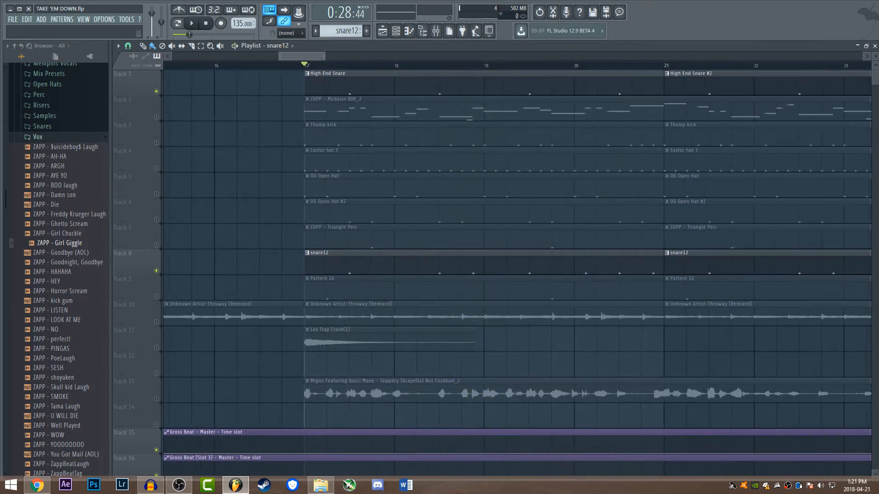
{"action": "left_click", "coordinate": [156, 116]}
{"action": "left_click", "coordinate": [156, 91]}
{"action": "left_click", "coordinate": [156, 270]}
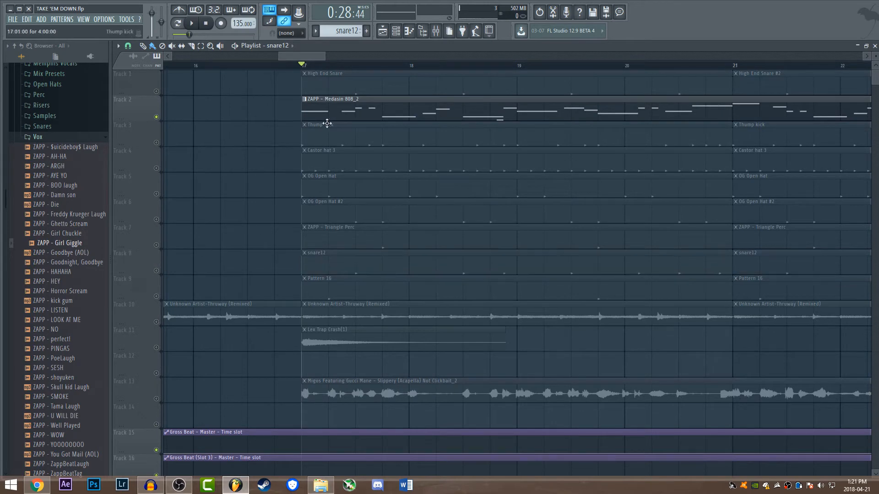
Inspect the Fruity soft clipper and Fruity parametric EQ 2 on the ZAPP - Medasin 808_2 mixer track
{"action": "left_click", "coordinate": [436, 31]}
{"action": "left_click", "coordinate": [316, 164]}
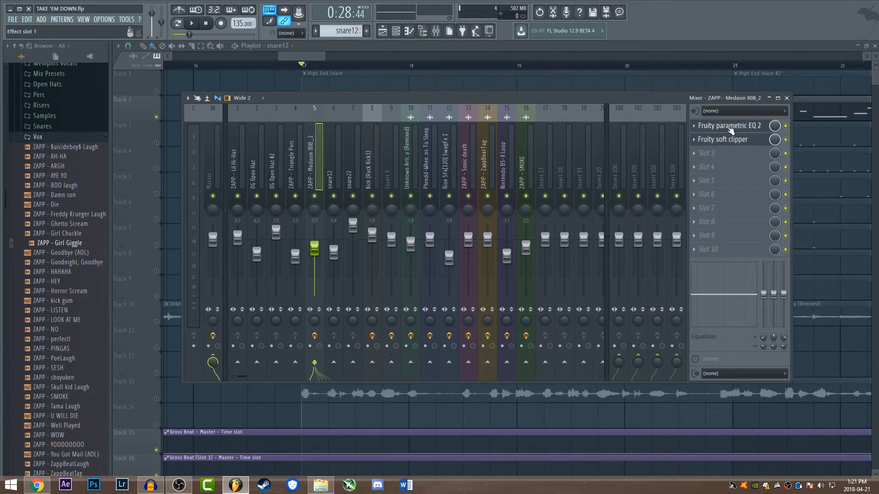
{"action": "left_click", "coordinate": [731, 131]}
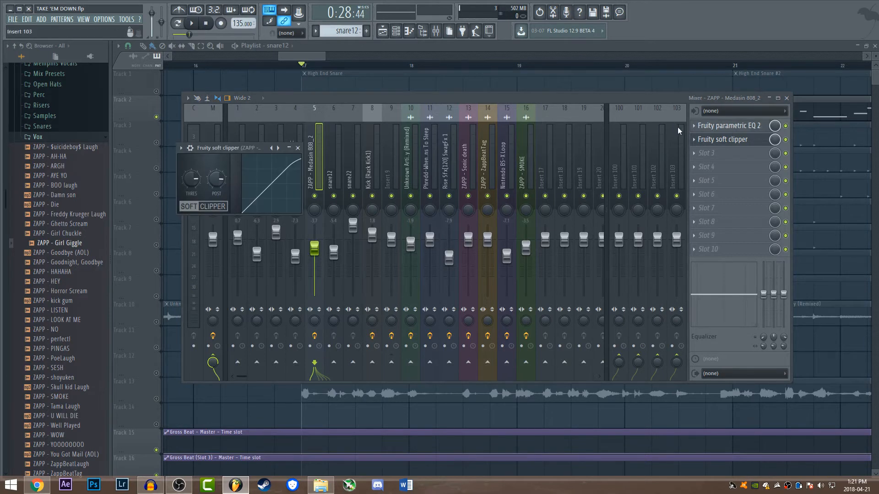
{"action": "left_click", "coordinate": [718, 126]}
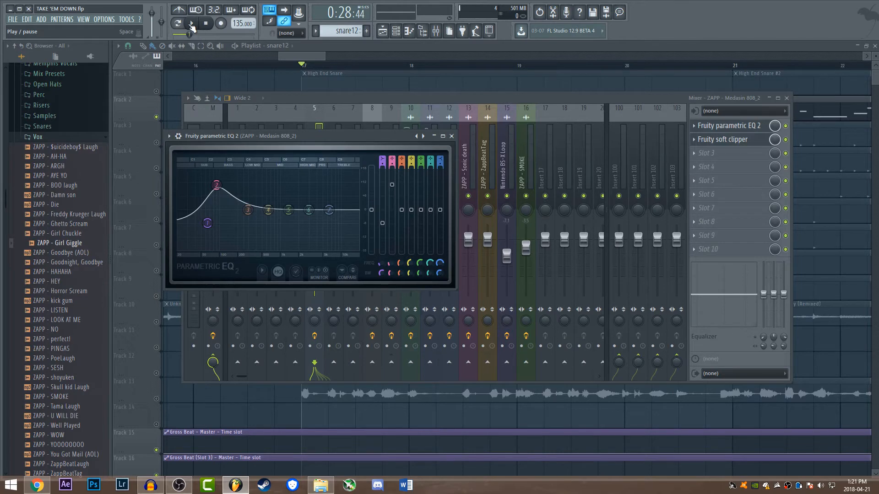
Audition the 808 with Fruity parametric EQ 2 bypassed, then stop playback and switch the EQ on again
{"action": "left_click", "coordinate": [785, 126]}
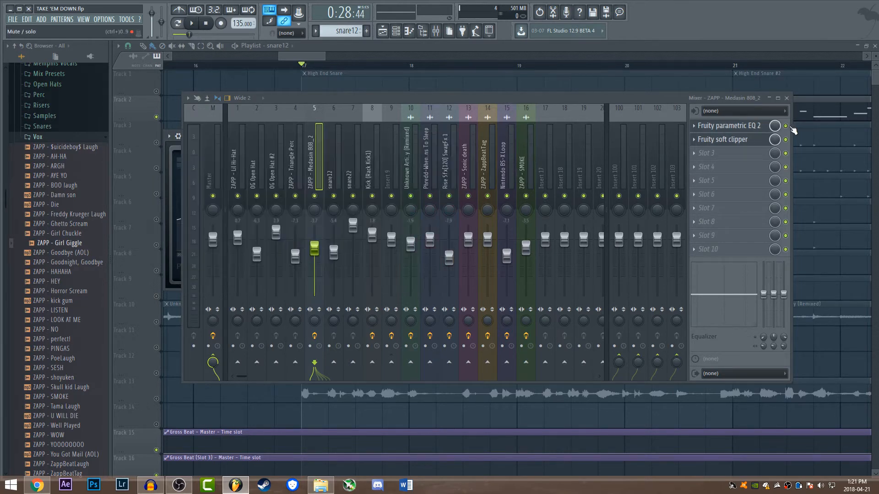
{"action": "key", "text": "space"}
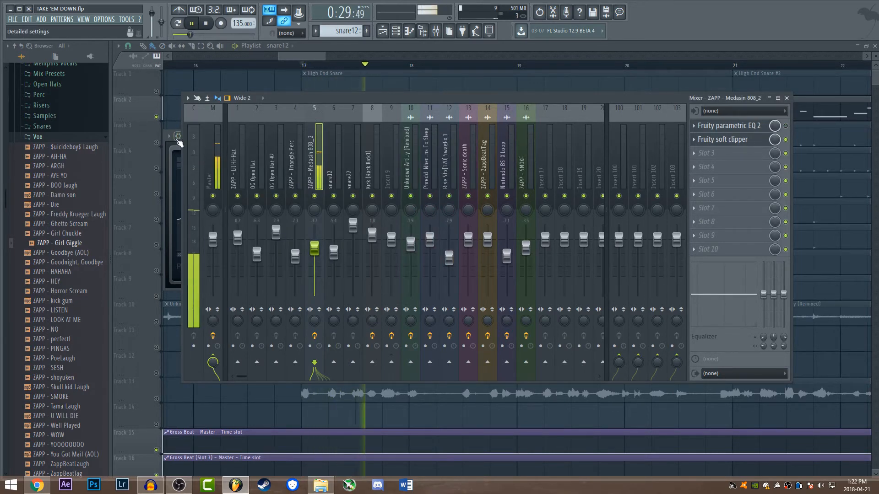
{"action": "left_click", "coordinate": [183, 150]}
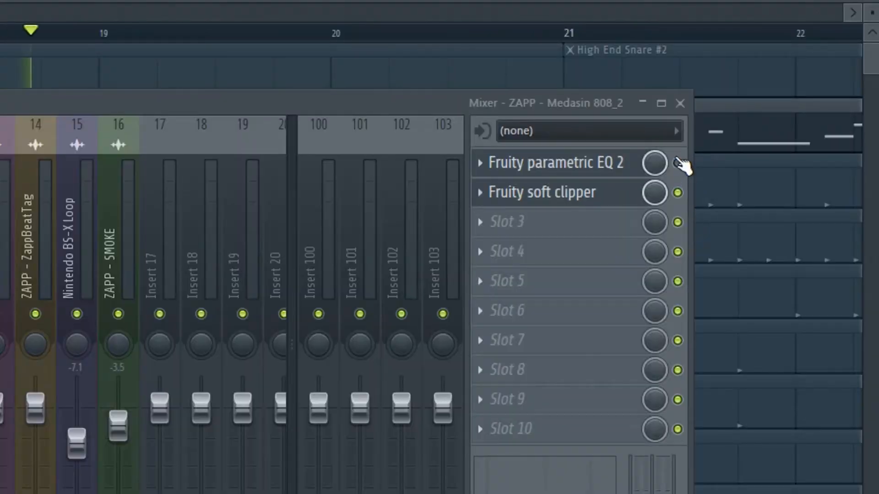
{"action": "left_click", "coordinate": [786, 127]}
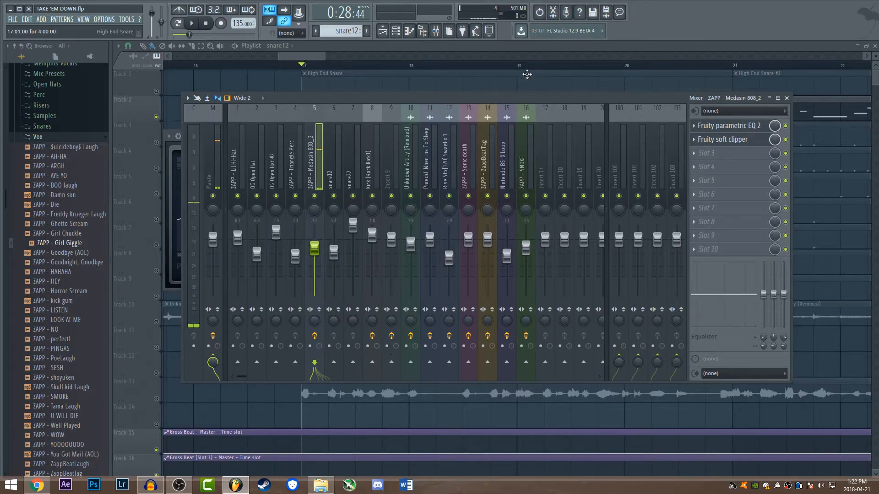
Reopen the mixer from the playlist and examine the 808's Fruity parametric EQ 2 curve again
{"action": "left_click", "coordinate": [498, 56]}
{"action": "scroll", "coordinate": [498, 56], "scroll_direction": "up", "scroll_amount": 2}
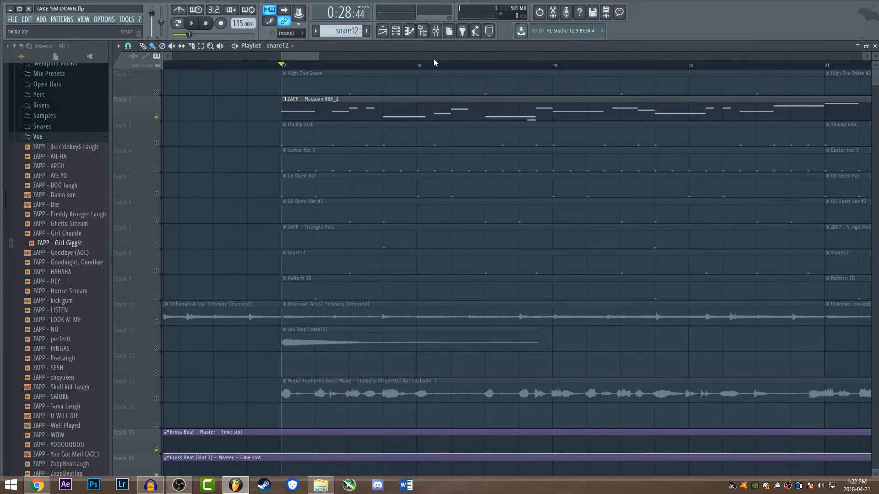
{"action": "left_click", "coordinate": [443, 31]}
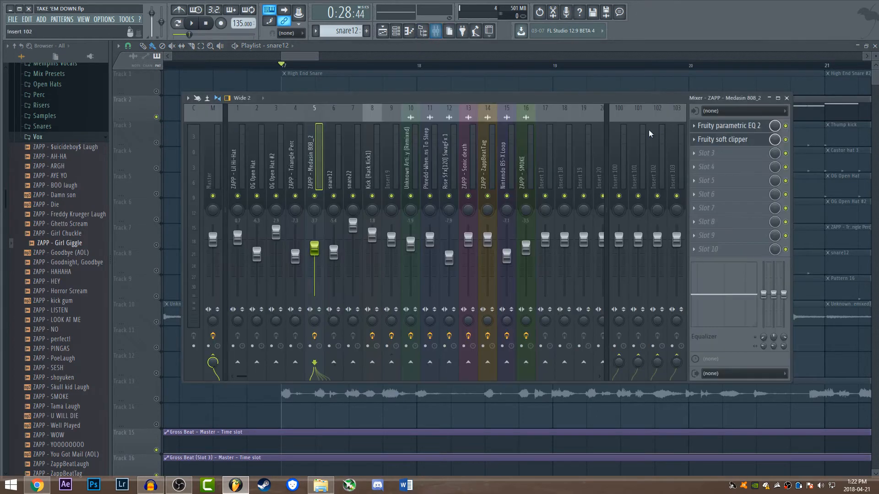
{"action": "left_click", "coordinate": [715, 126]}
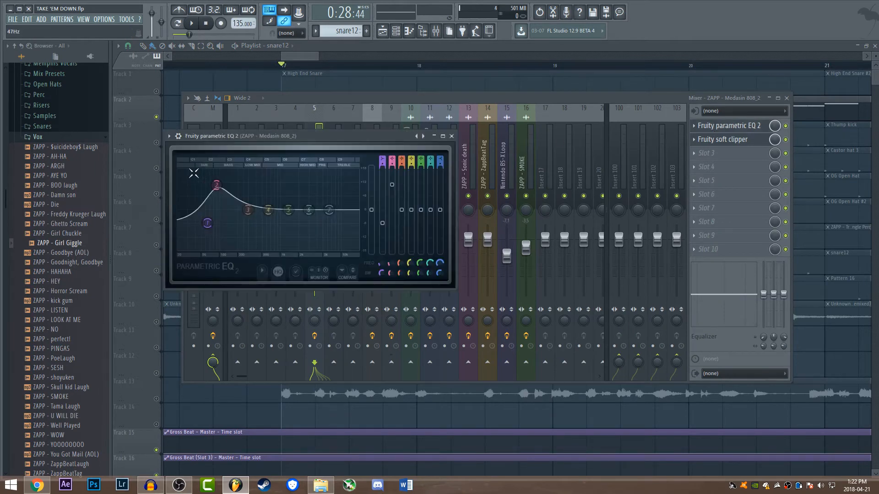
Unmute the Thump kick track and mute the ZAPP - Medasin 808_2 track in the playlist
{"action": "scroll", "coordinate": [451, 64], "scroll_direction": "up", "scroll_amount": 2}
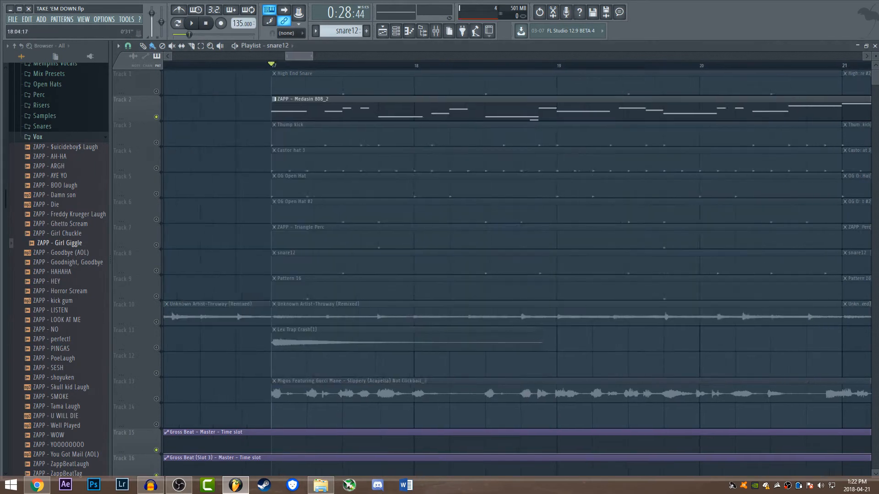
{"action": "left_click", "coordinate": [157, 142]}
{"action": "left_click", "coordinate": [156, 117]}
Find the mixer track that the kick plays through by playing the song, select Kick (Rack Kick1), and stop playback
{"action": "left_click", "coordinate": [435, 30]}
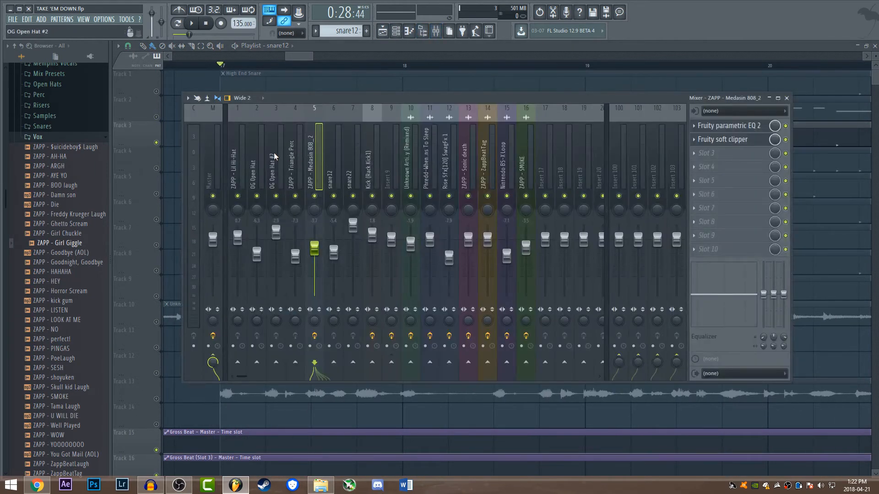
{"action": "left_click", "coordinate": [258, 153]}
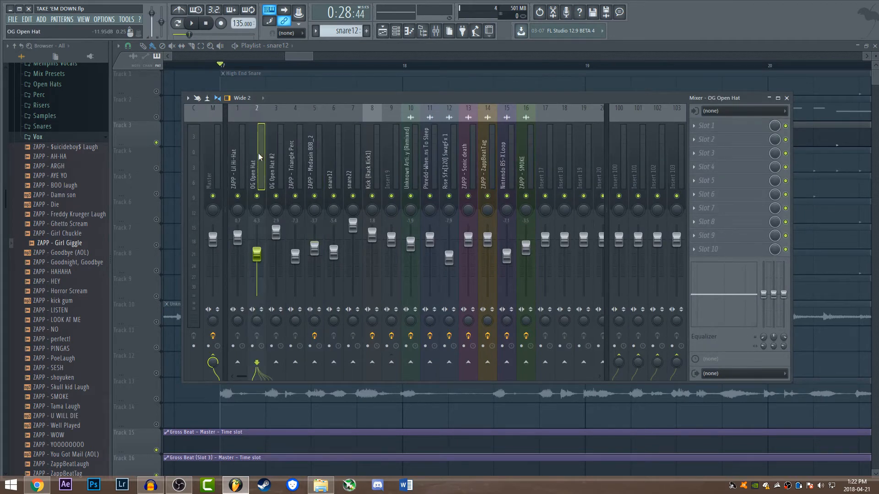
{"action": "left_click", "coordinate": [233, 156]}
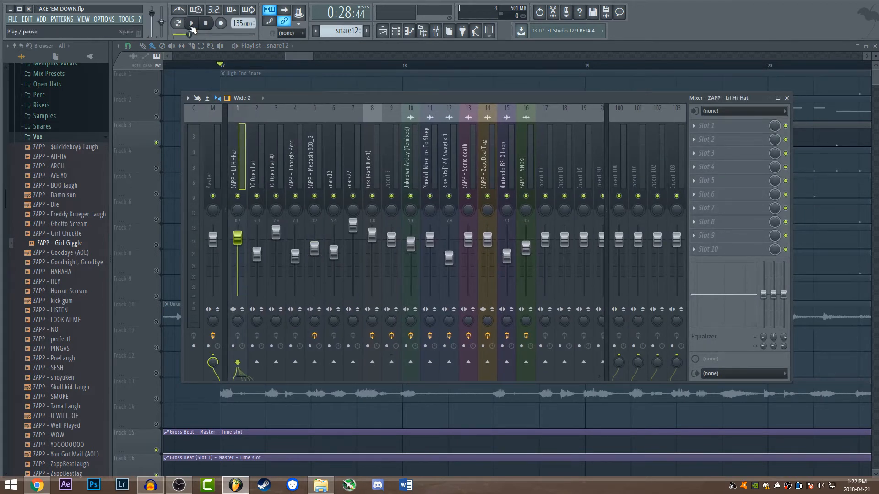
{"action": "key", "text": "space"}
{"action": "left_click", "coordinate": [369, 159]}
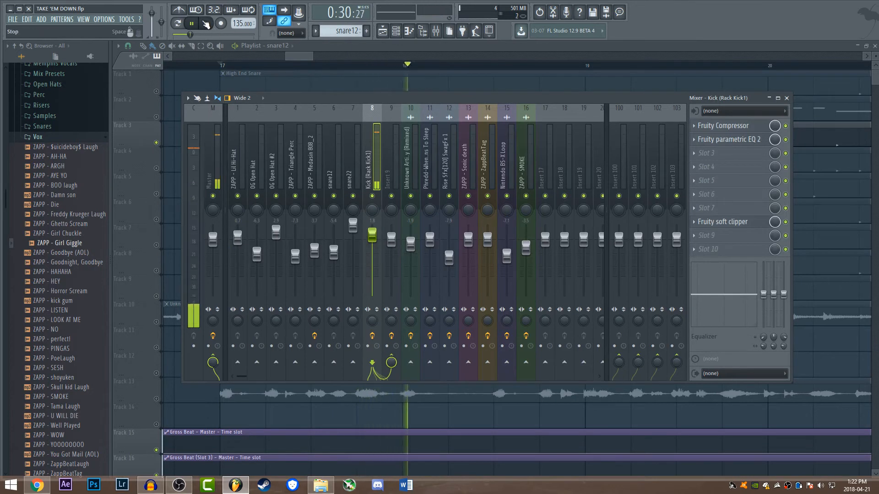
{"action": "key", "text": "space"}
Inspect the Fruity Compressor, Fruity parametric EQ 2 and Fruity soft clipper on the Kick (Rack Kick1) mixer track
{"action": "left_click", "coordinate": [738, 128]}
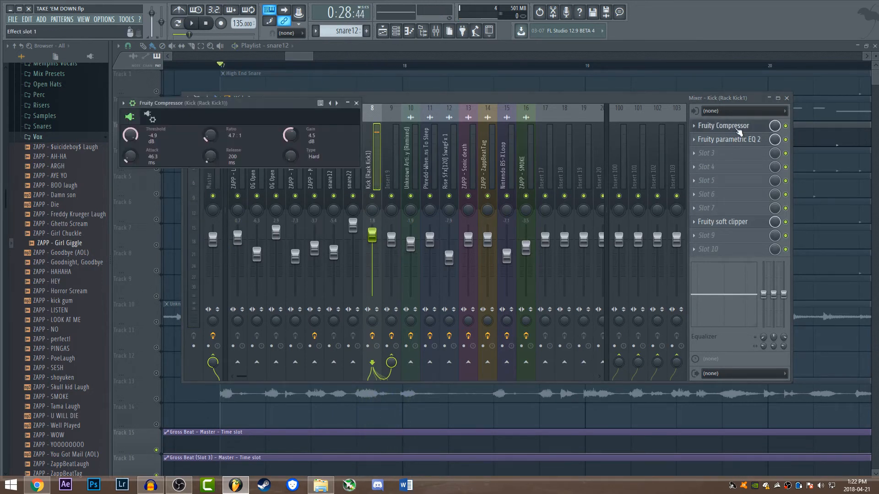
{"action": "left_click", "coordinate": [738, 139]}
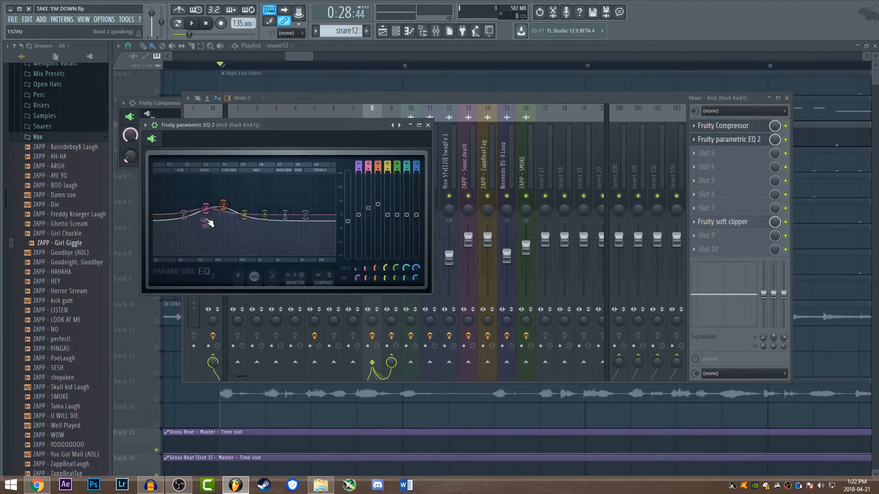
{"action": "left_click", "coordinate": [722, 222]}
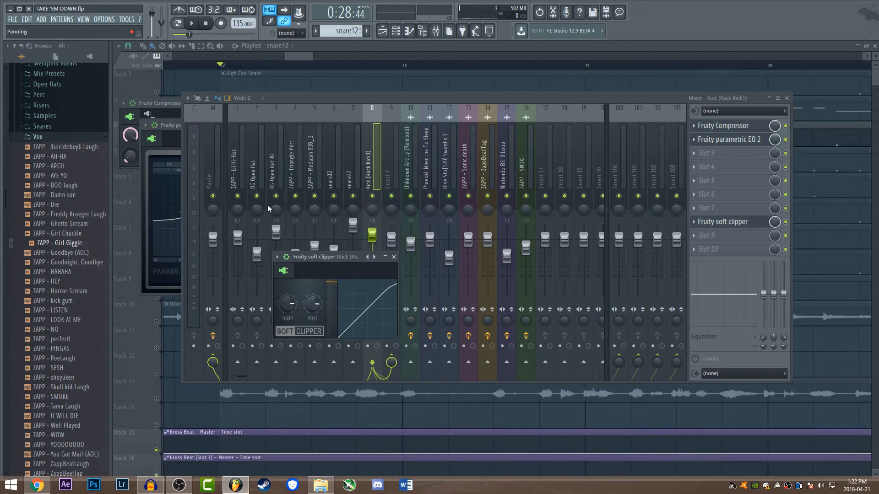
Return to the playlist and unmute the ZAPP - Medasin 808_2 track so it sounds along with the Thump kick
{"action": "key", "text": "Escape"}
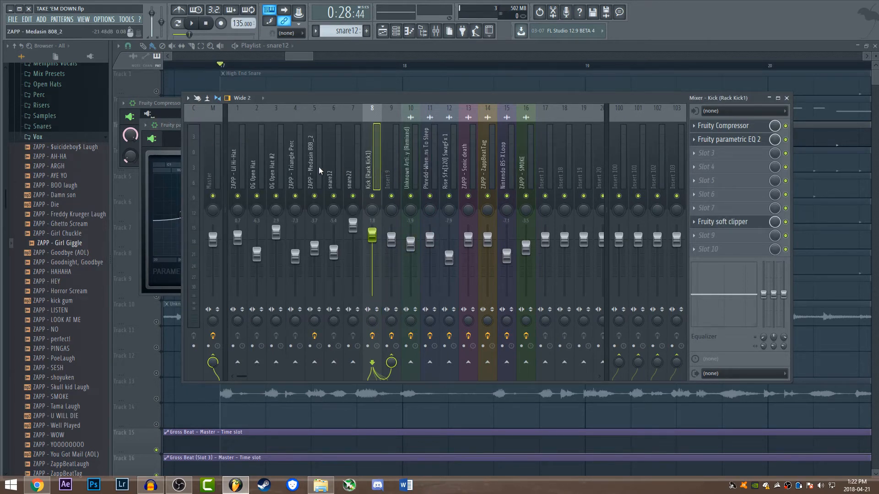
{"action": "left_click", "coordinate": [229, 51]}
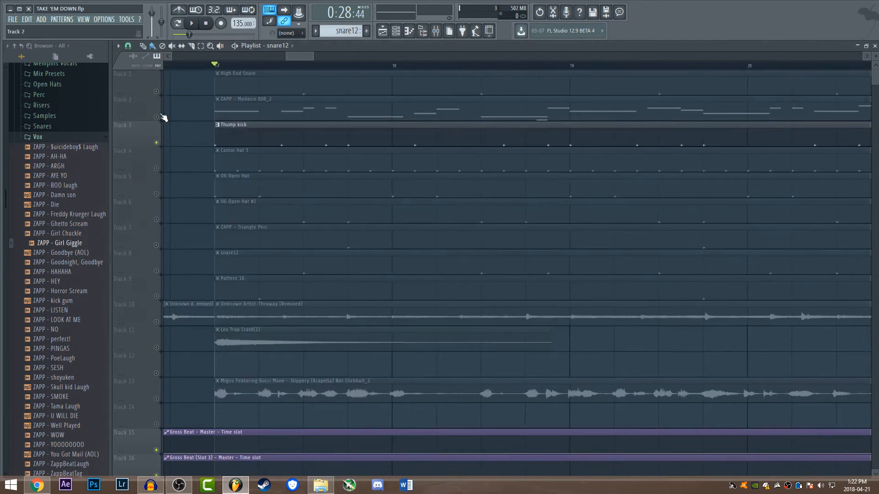
{"action": "left_click", "coordinate": [157, 117]}
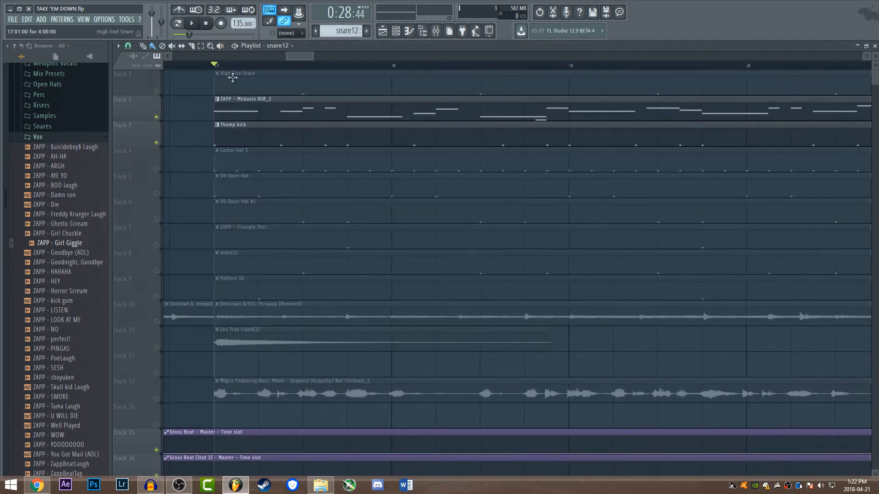
Play the 808 and kick together, lower the ZAPP - Medasin 808_2 volume fader in the mixer, and stop playback
{"action": "left_click", "coordinate": [191, 23]}
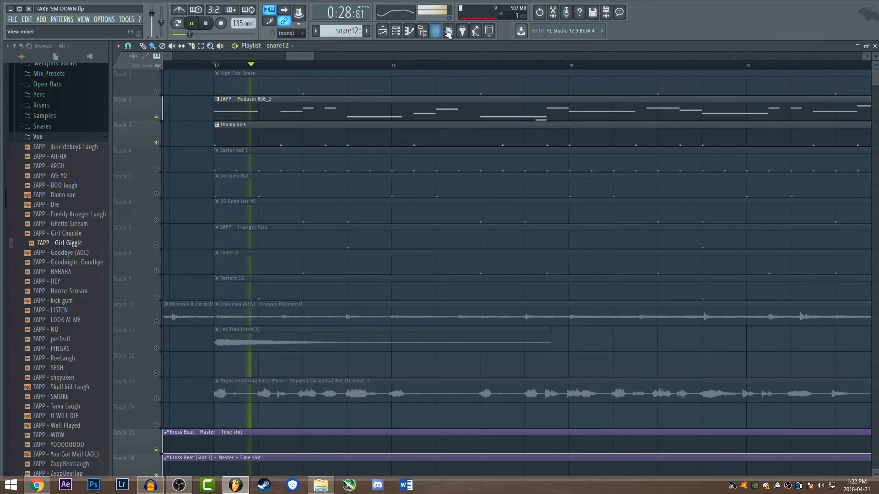
{"action": "left_click", "coordinate": [435, 31]}
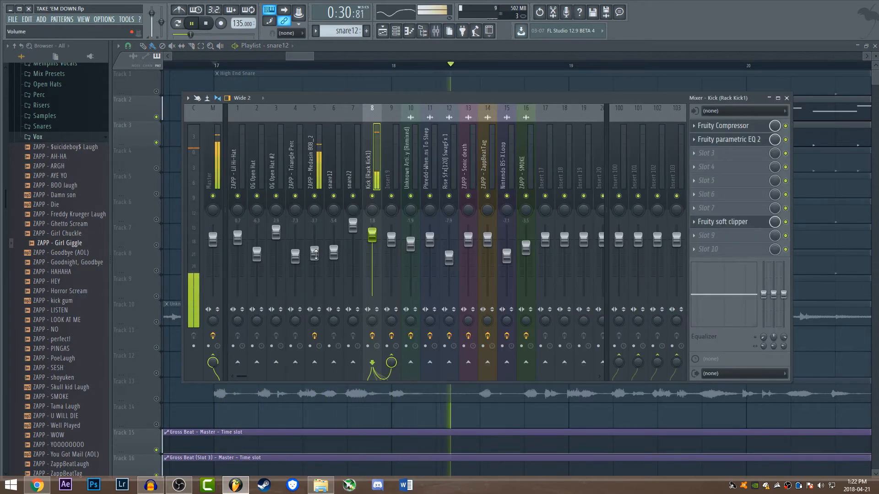
{"action": "left_click_drag", "start_coordinate": [314, 267], "coordinate": [315, 276]}
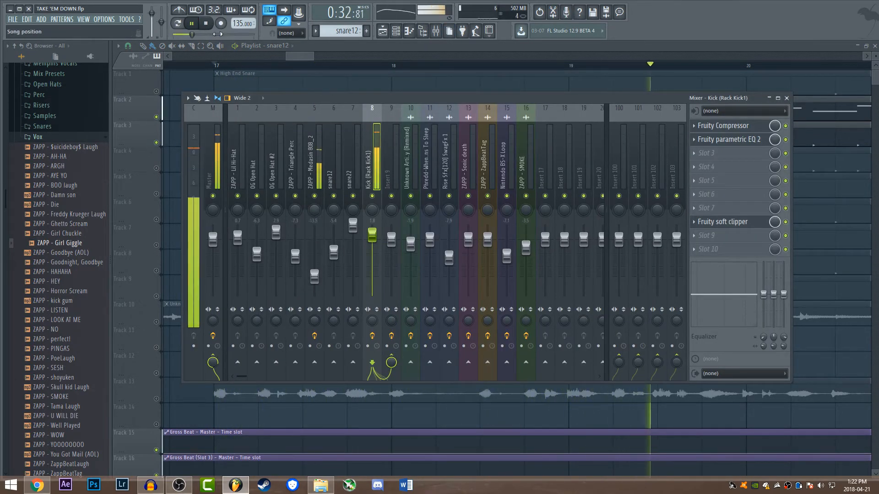
{"action": "left_click_drag", "start_coordinate": [314, 56], "coordinate": [317, 56]}
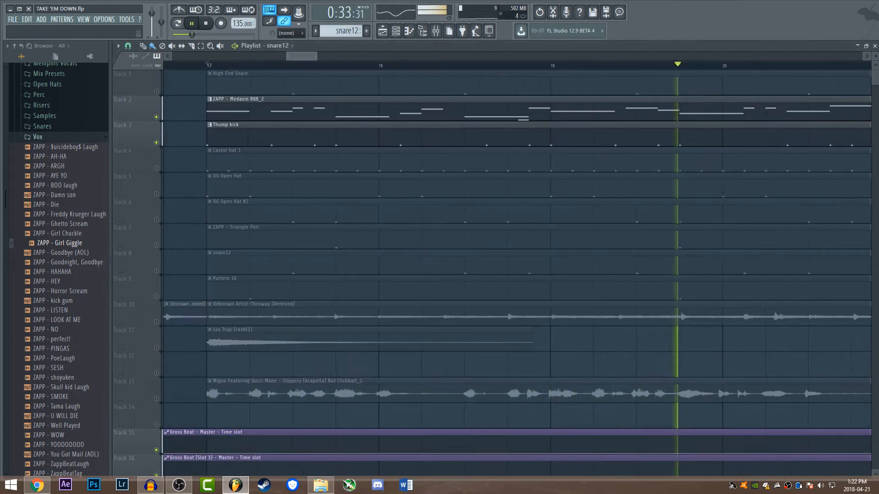
{"action": "left_click", "coordinate": [209, 24]}
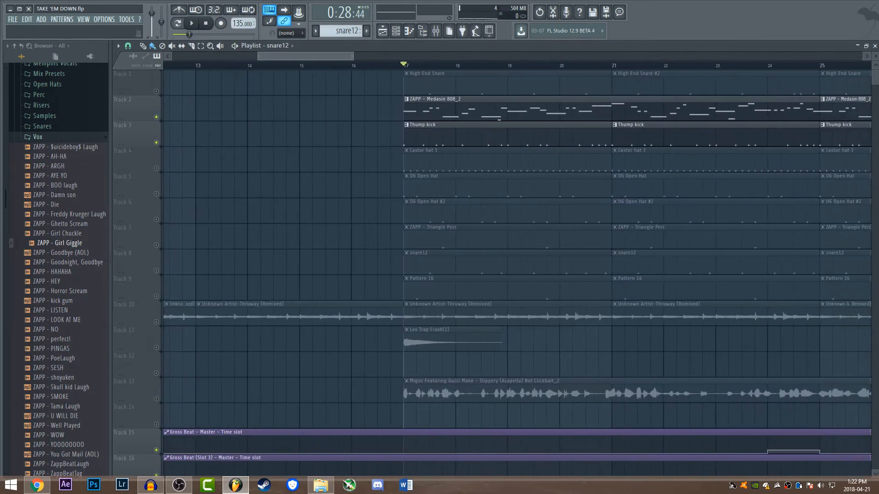
Mute the 808 and Thump kick tracks, unmute Castor hat 3, and play it alone from bar 17
{"action": "left_click_drag", "start_coordinate": [305, 56], "coordinate": [307, 56]}
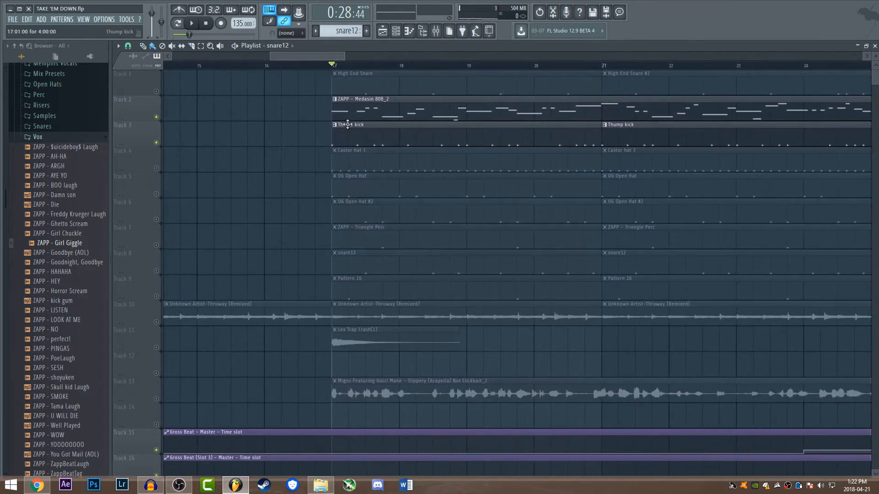
{"action": "left_click", "coordinate": [158, 168]}
{"action": "left_click", "coordinate": [158, 143]}
{"action": "left_click", "coordinate": [158, 117]}
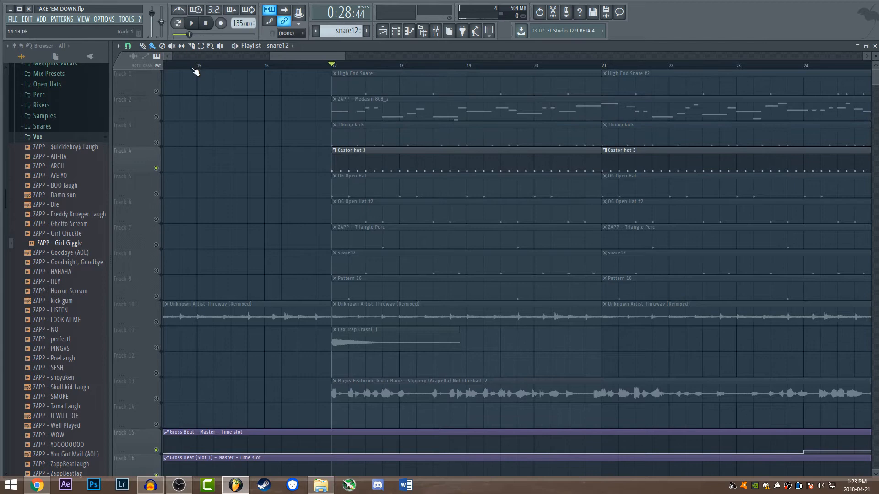
{"action": "left_click", "coordinate": [193, 23]}
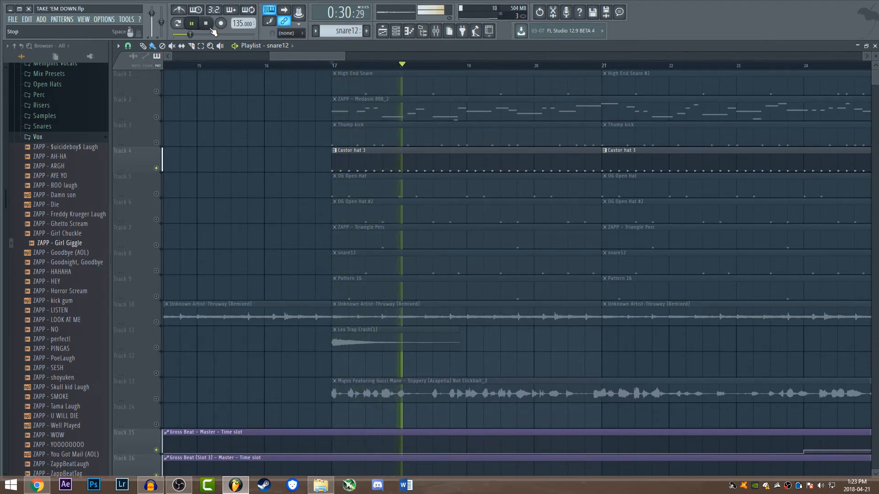
{"action": "left_click", "coordinate": [208, 24]}
Mute Castor hat 3, unmute the OG Open Hat track, and listen to it alone
{"action": "mouse_move", "coordinate": [298, 56]}
{"action": "left_mouse_down"}
{"action": "mouse_move", "coordinate": [395, 76]}
{"action": "mouse_move", "coordinate": [605, 76]}
{"action": "mouse_move", "coordinate": [385, 68]}
{"action": "mouse_move", "coordinate": [306, 56]}
{"action": "left_mouse_up"}
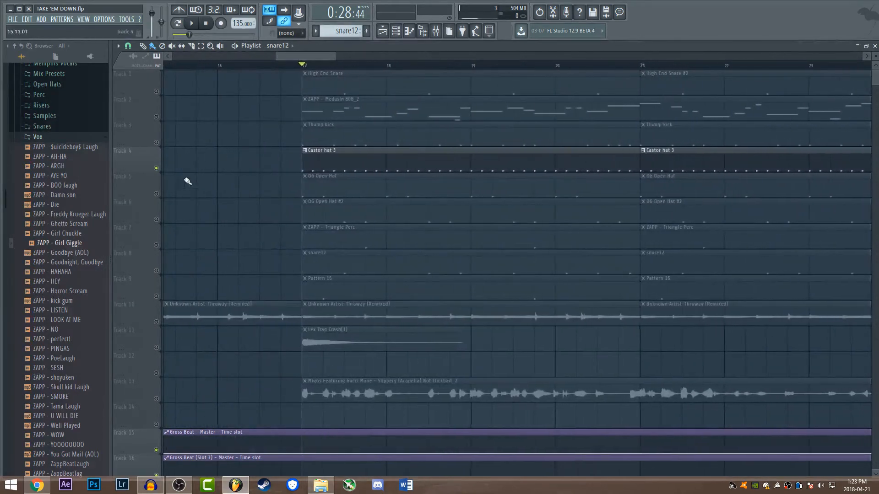
{"action": "left_click", "coordinate": [156, 193]}
{"action": "left_click", "coordinate": [156, 168]}
{"action": "left_click", "coordinate": [193, 26]}
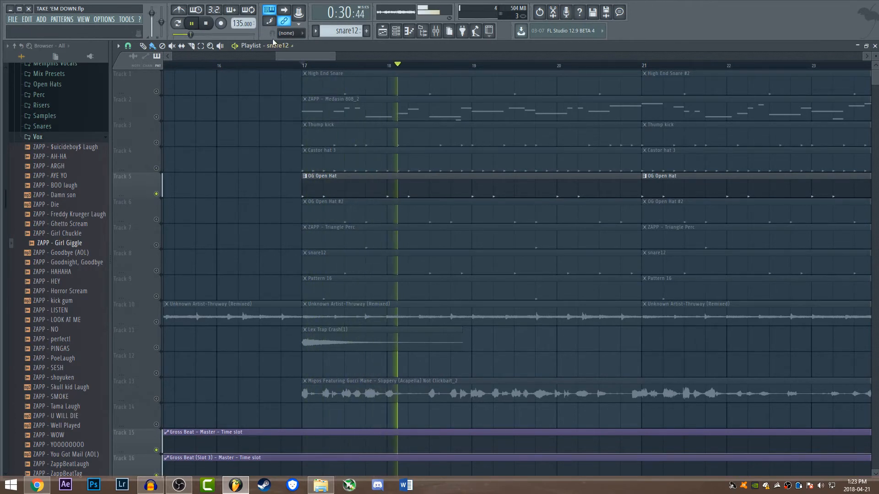
{"action": "key", "text": "space"}
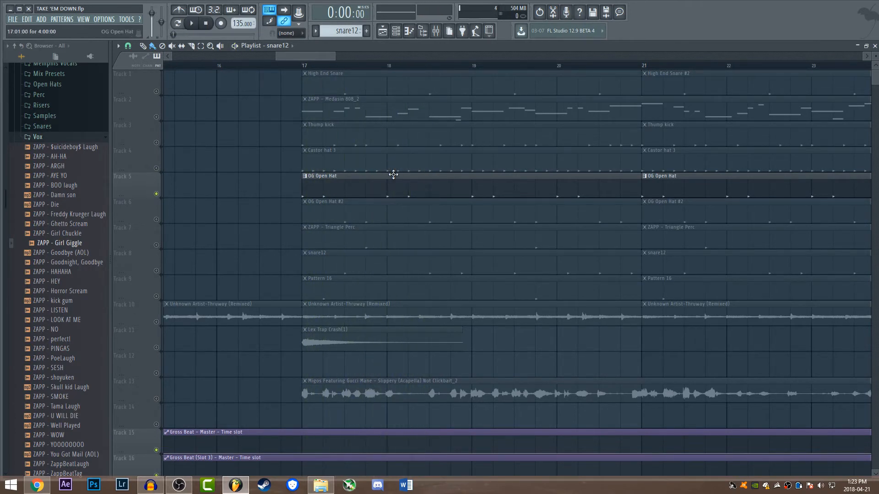
Open the OG Open Hat pattern in the piano roll and examine its note velocity and panning
{"action": "double_click", "coordinate": [356, 187]}
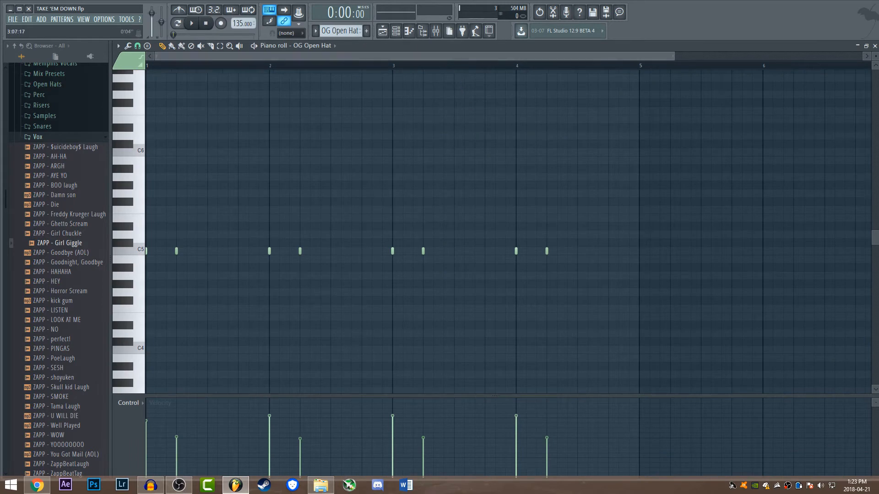
{"action": "scroll", "coordinate": [359, 221], "scroll_direction": "up", "scroll_amount": 4}
{"action": "left_click", "coordinate": [129, 403]}
{"action": "left_click", "coordinate": [139, 427]}
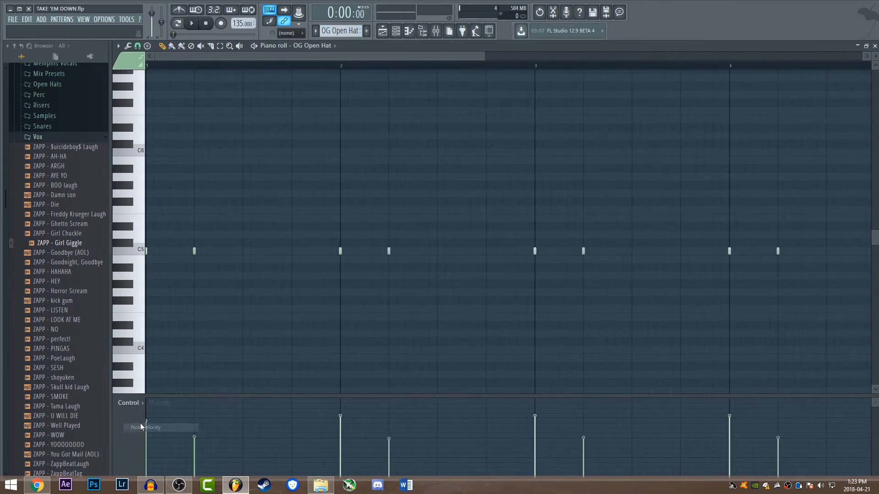
{"action": "left_click", "coordinate": [129, 403]}
{"action": "left_click", "coordinate": [140, 418]}
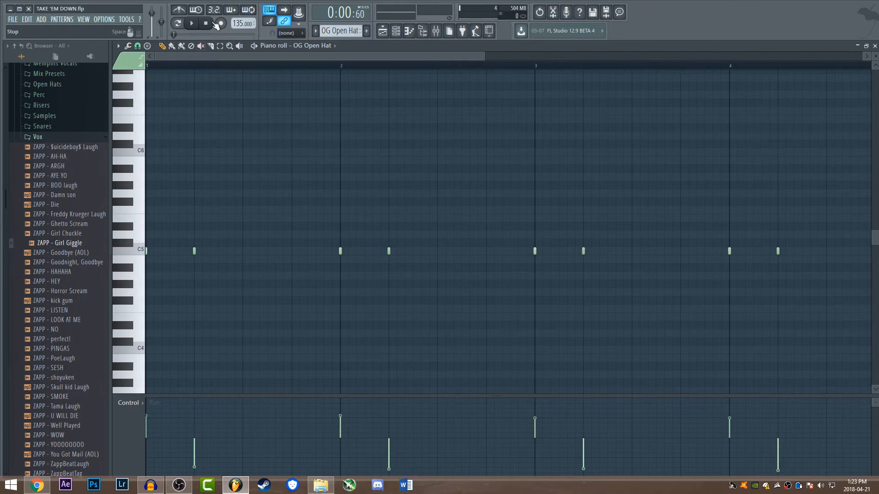
Audition the OG Open Hat pattern in the piano roll and again in the playlist from bar 17
{"action": "left_click", "coordinate": [178, 24]}
{"action": "left_click", "coordinate": [192, 24]}
{"action": "left_click", "coordinate": [212, 25]}
{"action": "left_click", "coordinate": [389, 29]}
{"action": "left_click", "coordinate": [304, 66]}
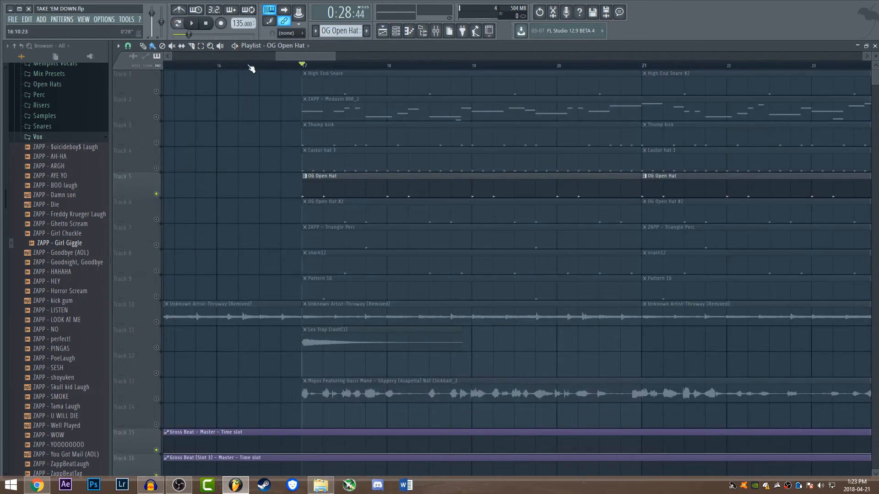
{"action": "left_click", "coordinate": [192, 24]}
{"action": "left_click", "coordinate": [206, 24]}
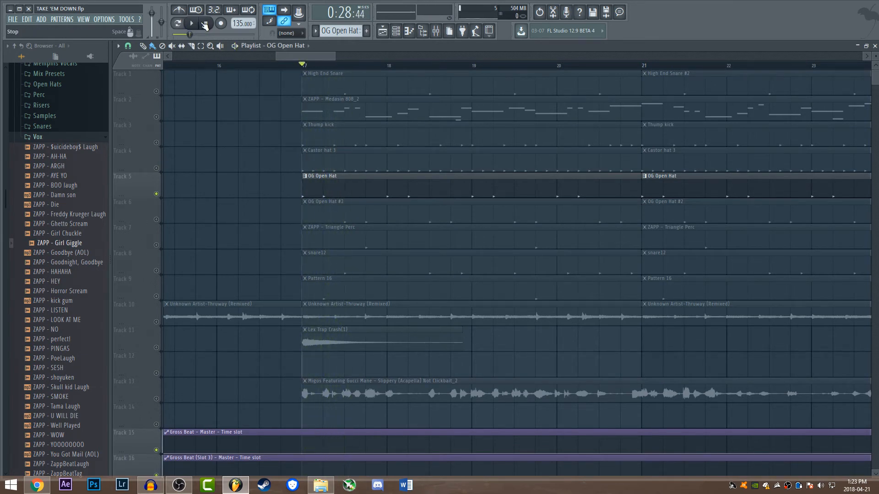
{"action": "left_click", "coordinate": [206, 24]}
Unmute OG Open Hat #2 in the playlist together with the OG Open Hat track
{"action": "scroll", "coordinate": [295, 196], "scroll_direction": "down", "scroll_amount": 1}
{"action": "scroll", "coordinate": [296, 196], "scroll_direction": "down", "scroll_amount": 2}
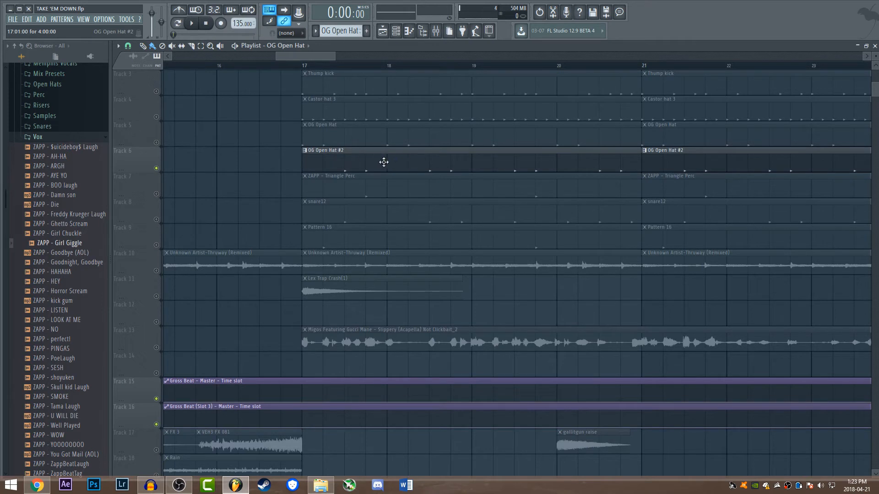
{"action": "left_click", "coordinate": [156, 142]}
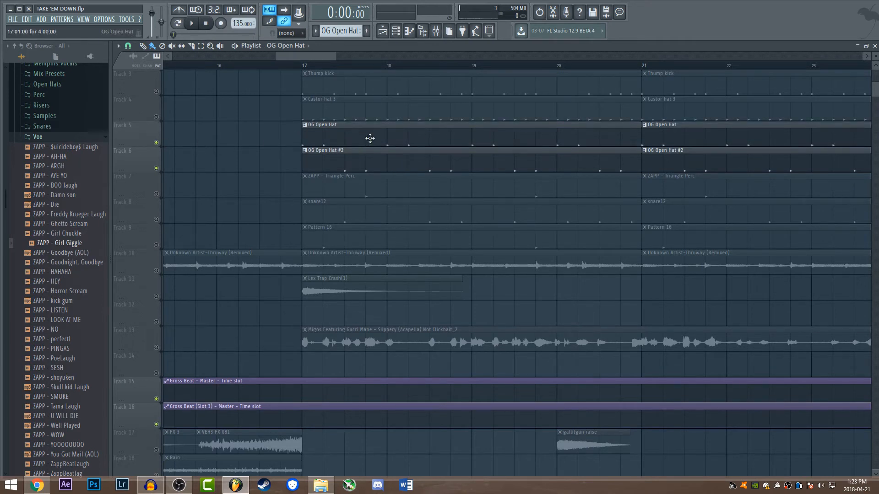
Mute both OG Open Hat tracks, unmute ZAPP - Triangle Perc, and play it briefly near bar 17
{"action": "scroll", "coordinate": [365, 92], "scroll_direction": "down", "scroll_amount": 2}
{"action": "scroll", "coordinate": [364, 122], "scroll_direction": "up", "scroll_amount": 1}
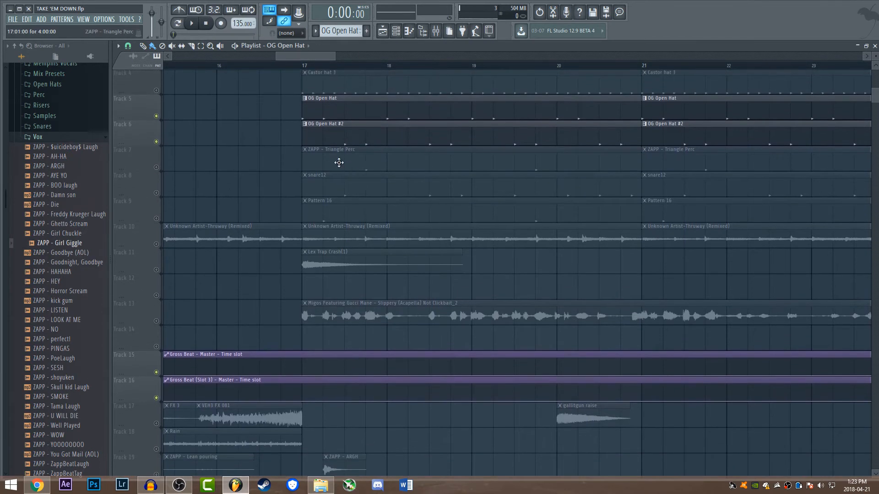
{"action": "left_click", "coordinate": [336, 163]}
{"action": "left_click_drag", "start_coordinate": [156, 168], "coordinate": [160, 125]}
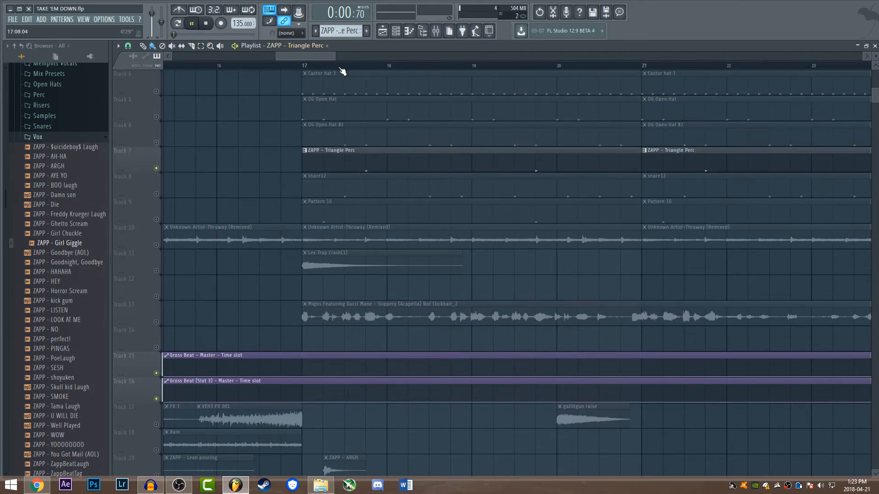
{"action": "key", "text": "space"}
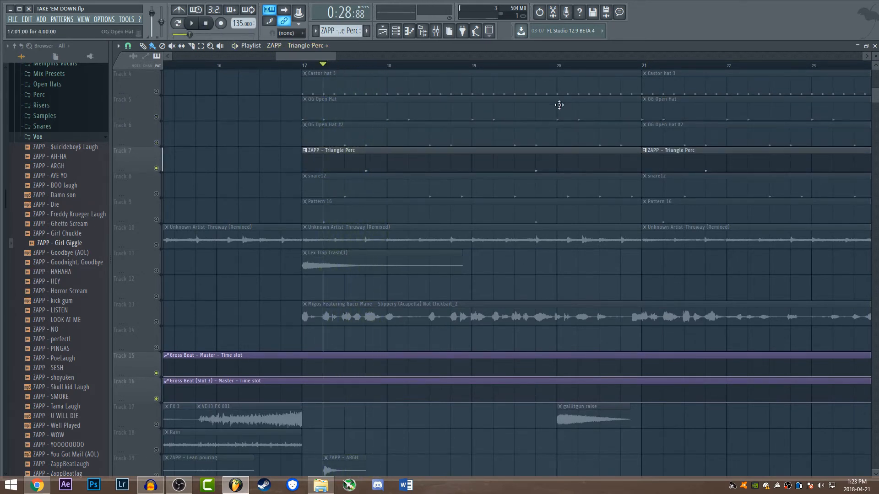
Mute ZAPP - Triangle Perc, unmute the Pattern 16 track, and listen to it alone
{"action": "scroll", "coordinate": [294, 127], "scroll_direction": "down", "scroll_amount": 1}
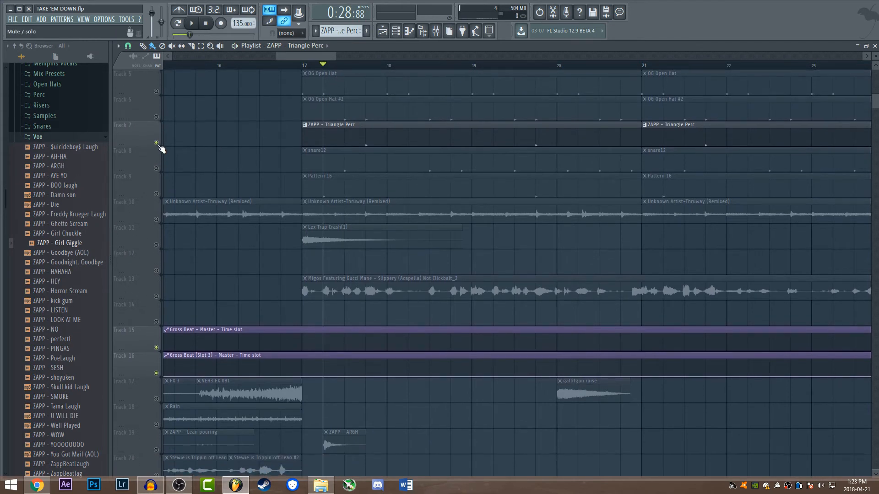
{"action": "left_click", "coordinate": [157, 142]}
{"action": "left_click", "coordinate": [156, 194]}
{"action": "left_click", "coordinate": [200, 26]}
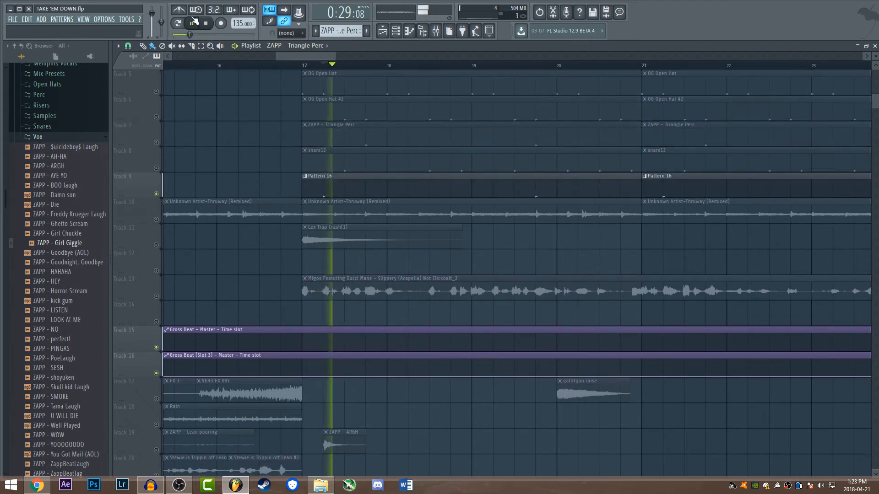
{"action": "key", "text": "space"}
Look over the muted drum tracks in the playlist and play the song from bar 21 with Pattern 16 alone
{"action": "scroll", "coordinate": [605, 208], "scroll_direction": "down", "scroll_amount": 1}
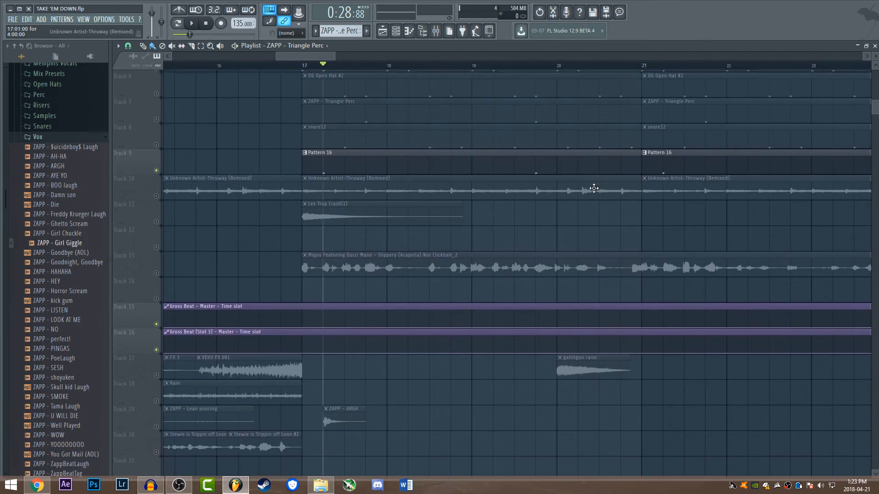
{"action": "scroll", "coordinate": [594, 190], "scroll_direction": "up", "scroll_amount": 3}
{"action": "left_click_drag", "start_coordinate": [321, 55], "coordinate": [343, 55]}
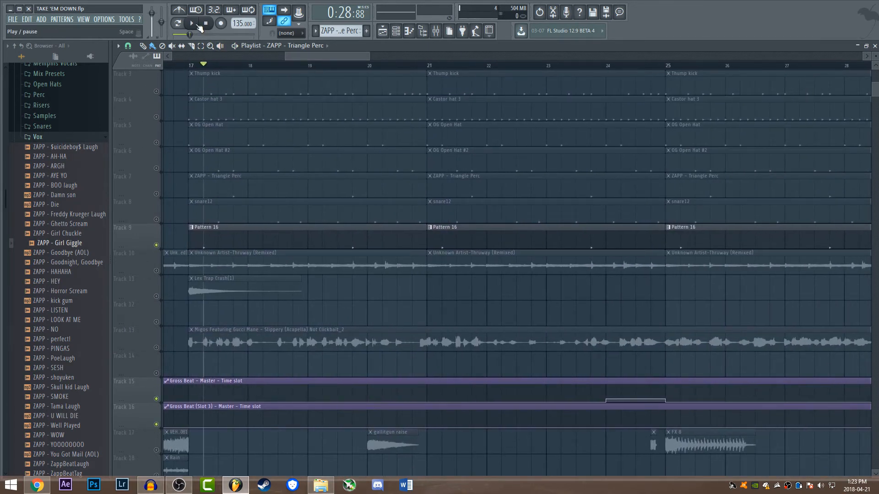
{"action": "scroll", "coordinate": [291, 94], "scroll_direction": "down", "scroll_amount": 2}
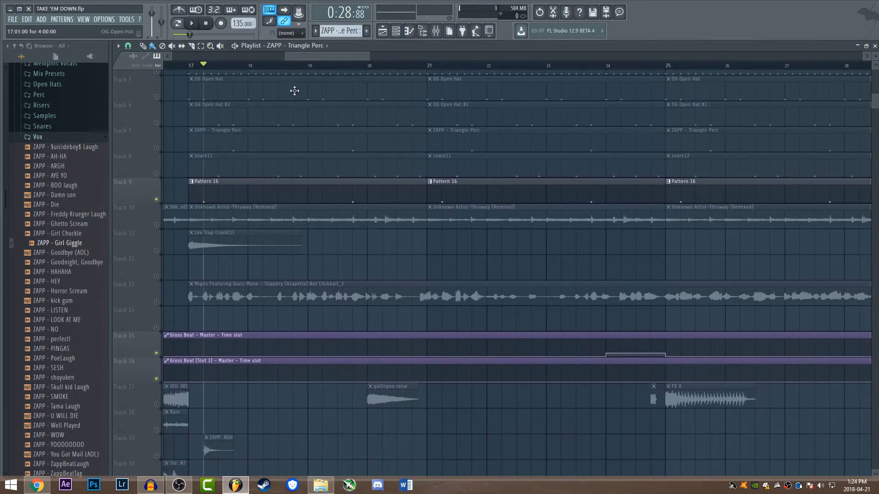
{"action": "scroll", "coordinate": [434, 141], "scroll_direction": "up", "scroll_amount": 4}
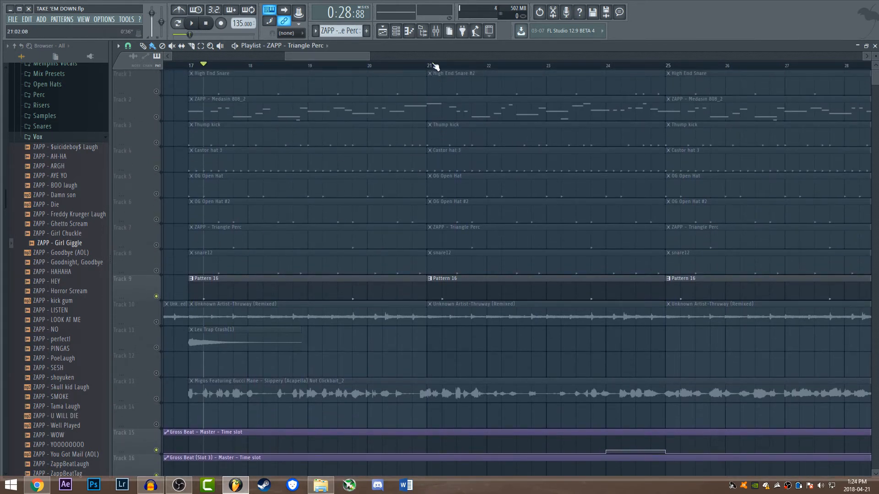
{"action": "left_click", "coordinate": [435, 67]}
{"action": "left_click", "coordinate": [192, 24]}
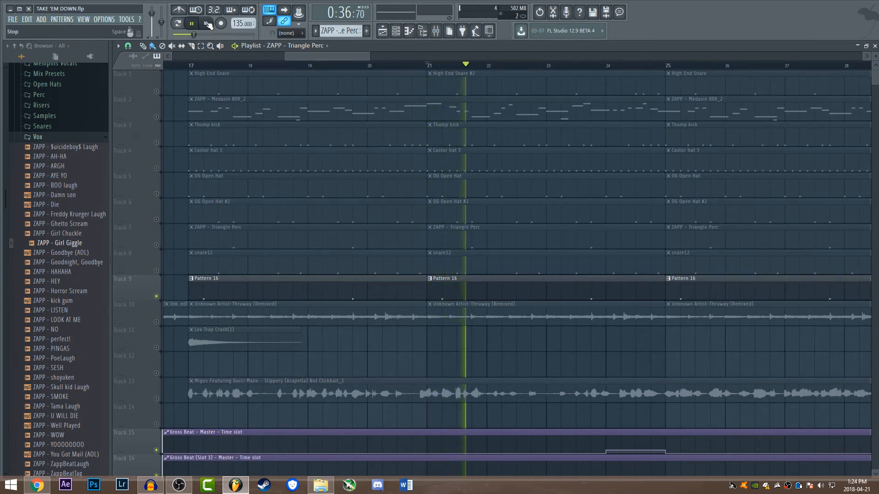
{"action": "left_click", "coordinate": [207, 23]}
Mute Pattern 16, unmute the Unknown Artist-Thruway (Remixed) sample track, and play it from bar 17
{"action": "scroll", "coordinate": [225, 245], "scroll_direction": "down", "scroll_amount": 2}
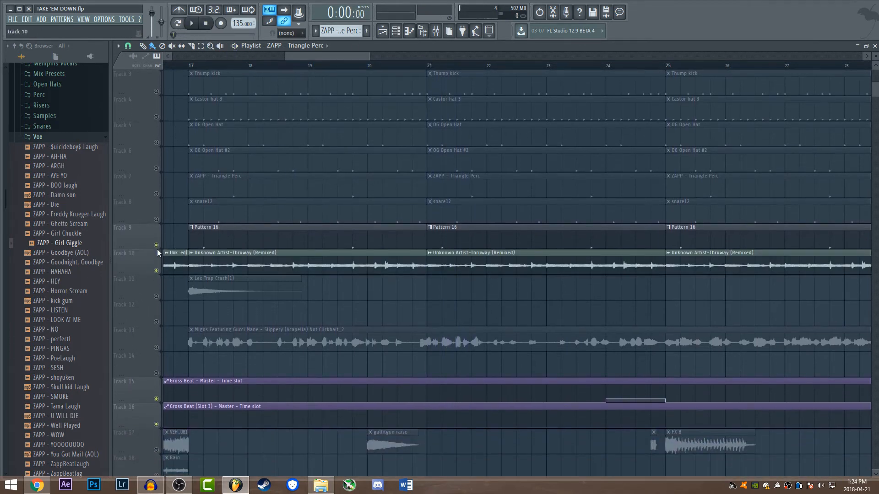
{"action": "left_click", "coordinate": [190, 66]}
{"action": "left_click", "coordinate": [192, 23]}
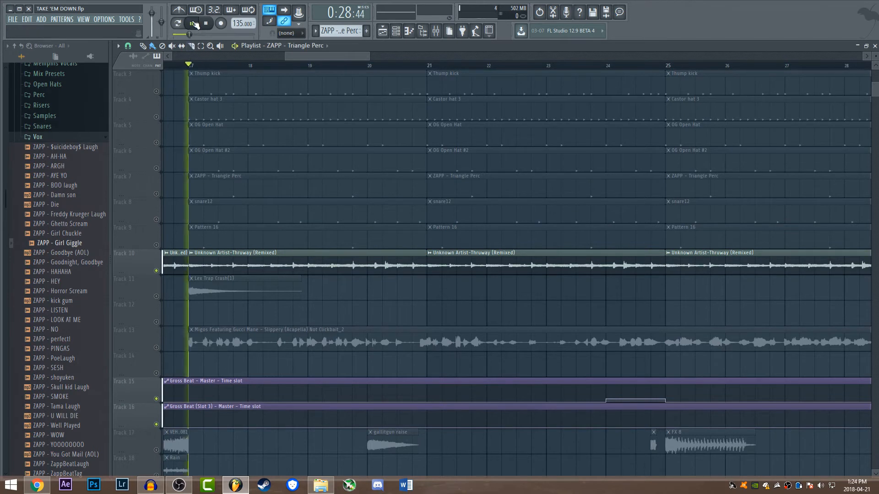
{"action": "scroll", "coordinate": [204, 117], "scroll_direction": "down", "scroll_amount": 1}
{"action": "left_click", "coordinate": [207, 24]}
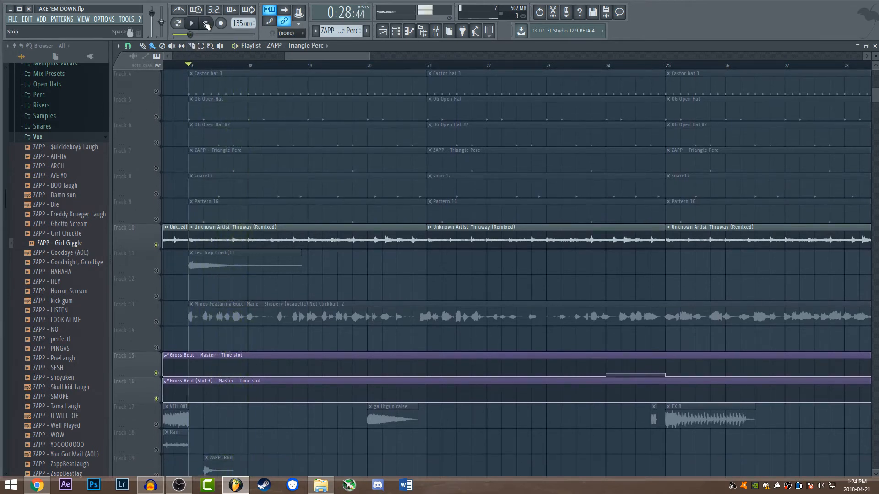
Mute the Unknown Artist-Thruway (Remixed) track and unmute the Lex Trap Crash(1) track
{"action": "left_click", "coordinate": [156, 245]}
{"action": "left_click", "coordinate": [157, 271]}
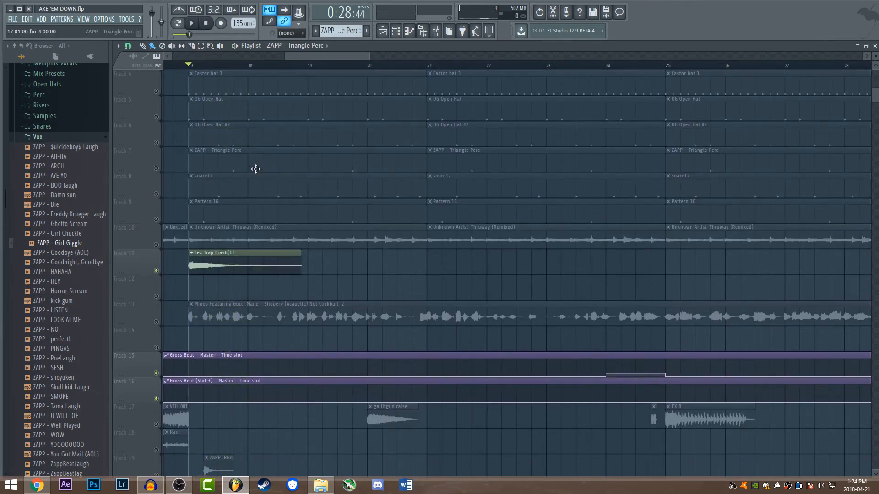
Play the Lex Trap Crash(1) track alone, mute it, and unmute the Migos Slippery acapella track
{"action": "left_click", "coordinate": [197, 22]}
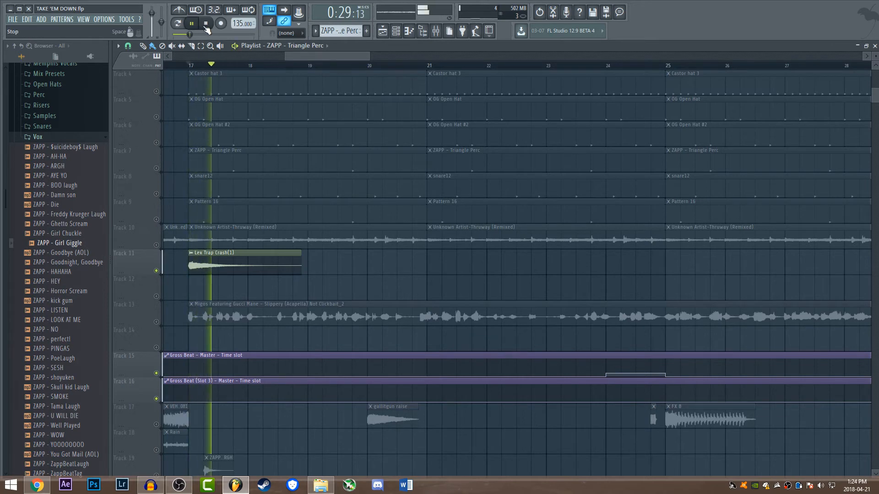
{"action": "key", "text": "space"}
{"action": "left_click", "coordinate": [156, 270]}
{"action": "left_click", "coordinate": [156, 321]}
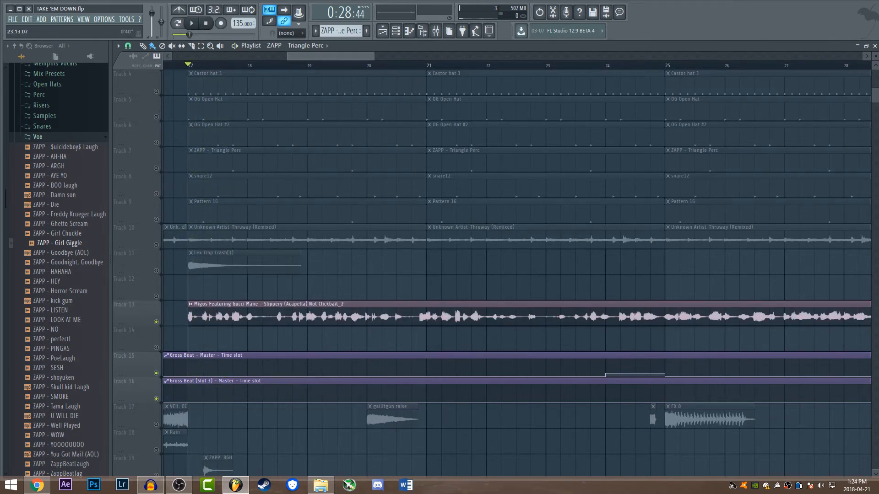
{"action": "scroll", "coordinate": [599, 68], "scroll_direction": "down", "scroll_amount": 4}
{"action": "scroll", "coordinate": [599, 67], "scroll_direction": "down", "scroll_amount": 2}
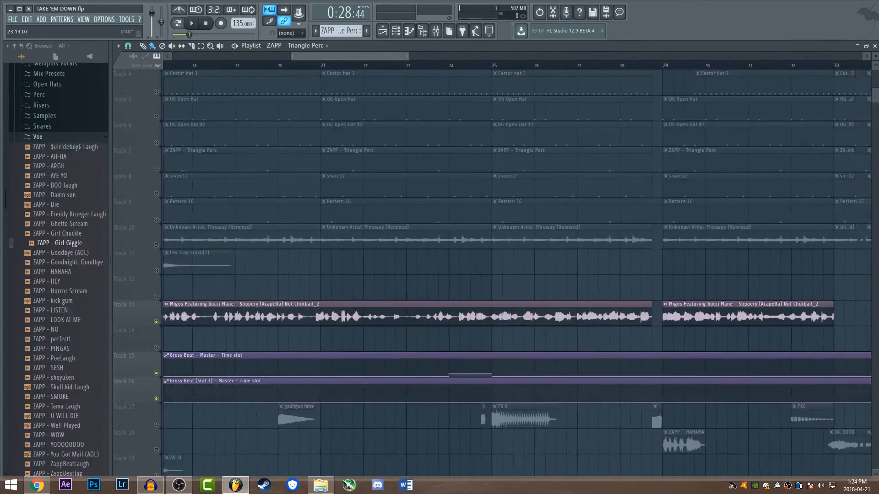
{"action": "scroll", "coordinate": [596, 67], "scroll_direction": "down", "scroll_amount": 1}
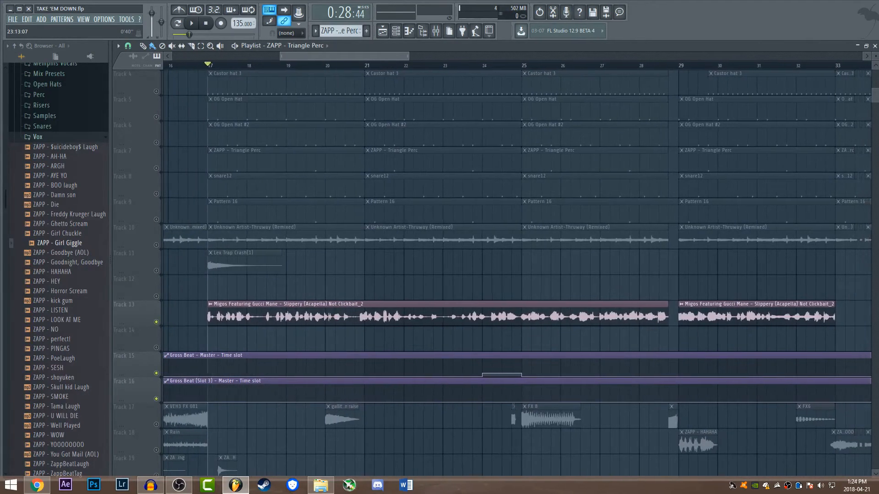
Open the Memphis Vocals sample folder and preview ZAPP - North Memphis and ZAPP - Pistol packin
{"action": "left_click", "coordinate": [55, 134]}
{"action": "scroll", "coordinate": [59, 105], "scroll_direction": "up", "scroll_amount": 3}
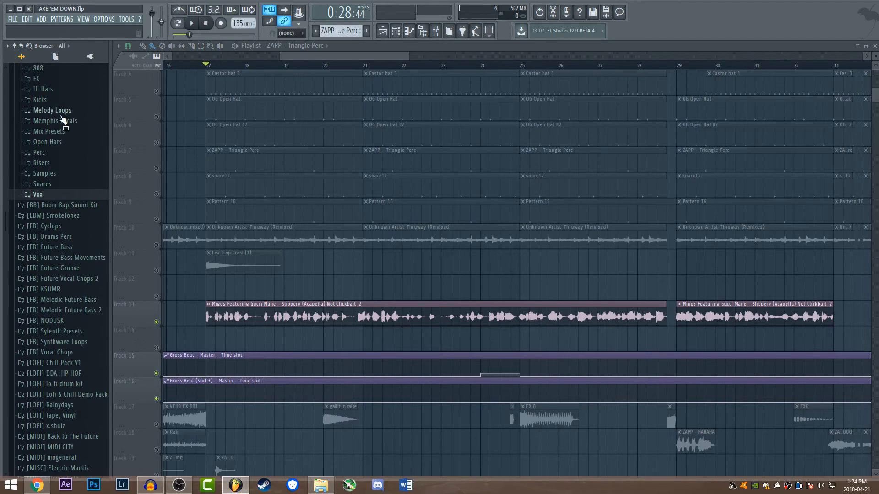
{"action": "left_click", "coordinate": [64, 120]}
{"action": "left_click_drag", "start_coordinate": [65, 163], "coordinate": [82, 166]}
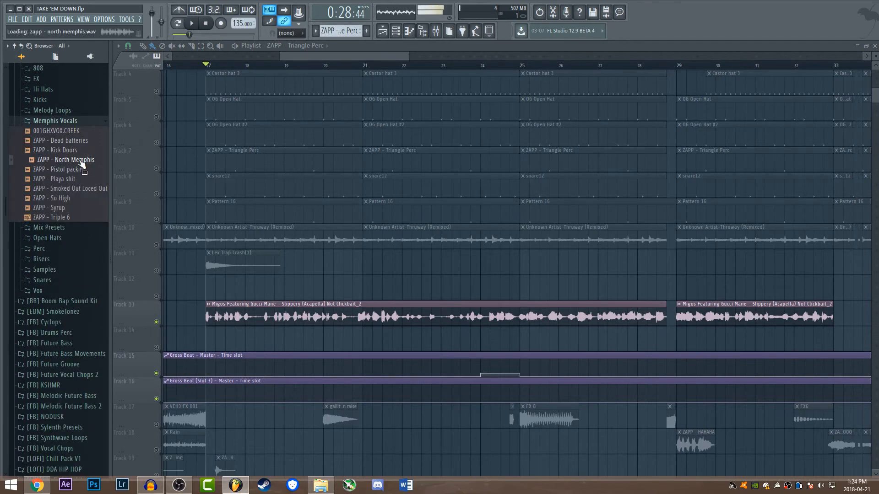
{"action": "left_click", "coordinate": [80, 170]}
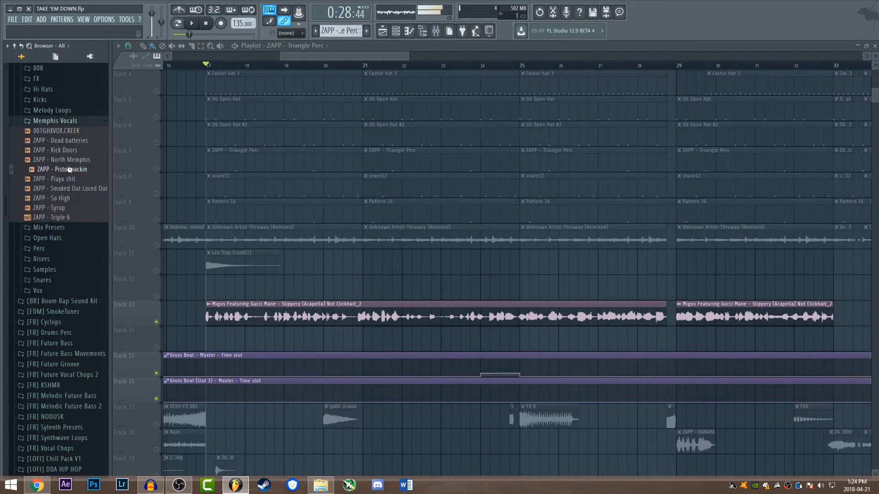
{"action": "left_click", "coordinate": [206, 23]}
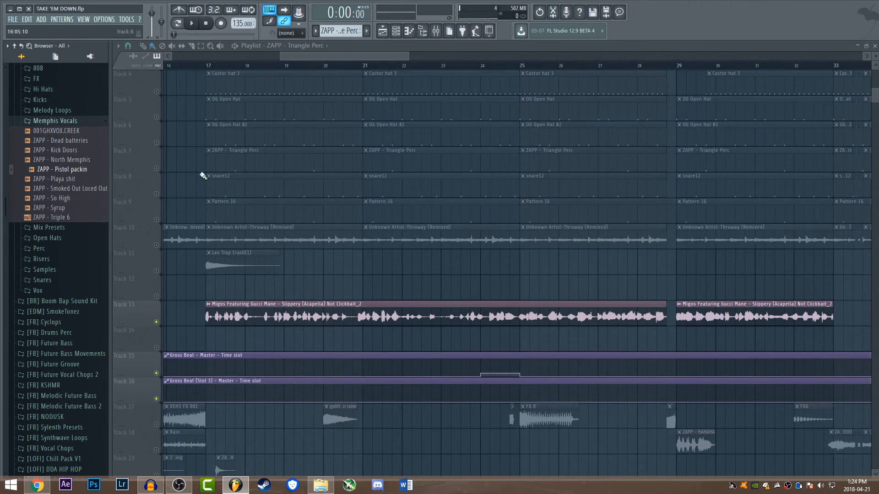
Play the Migos Slippery acapella track alone from bar 17
{"action": "scroll", "coordinate": [238, 132], "scroll_direction": "up", "scroll_amount": 1}
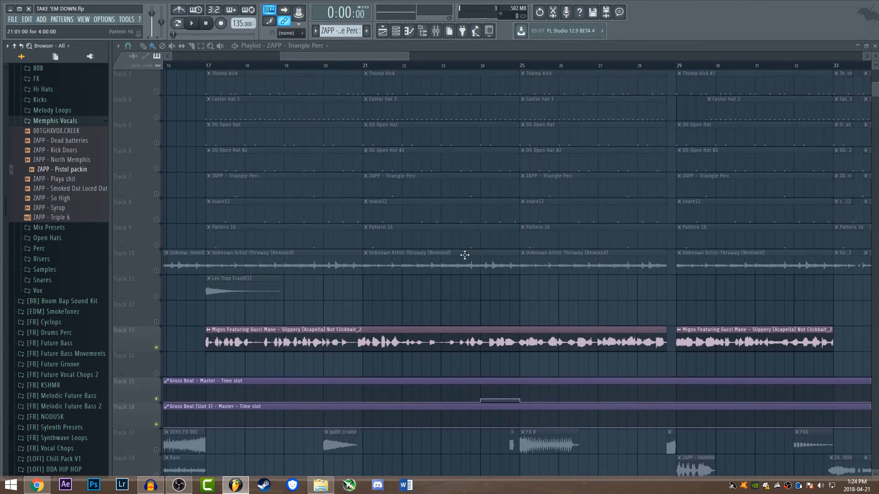
{"action": "scroll", "coordinate": [255, 243], "scroll_direction": "down", "scroll_amount": 1}
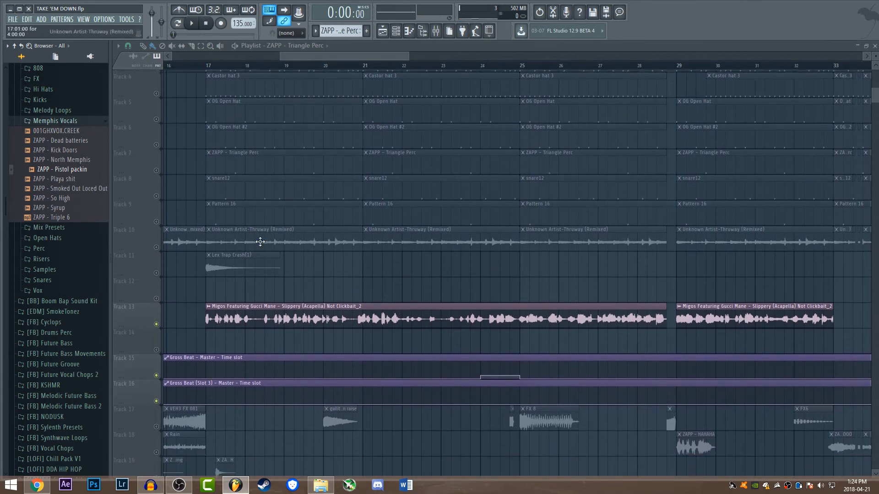
{"action": "left_click", "coordinate": [205, 66]}
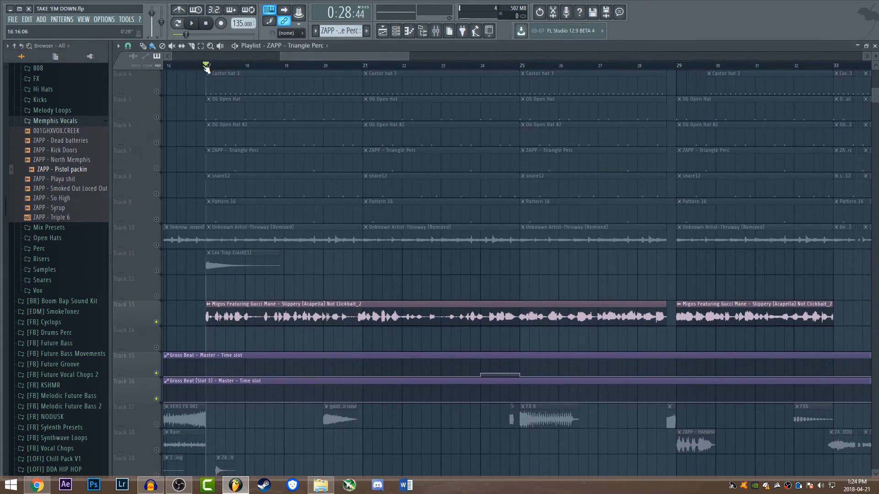
{"action": "left_click", "coordinate": [193, 25]}
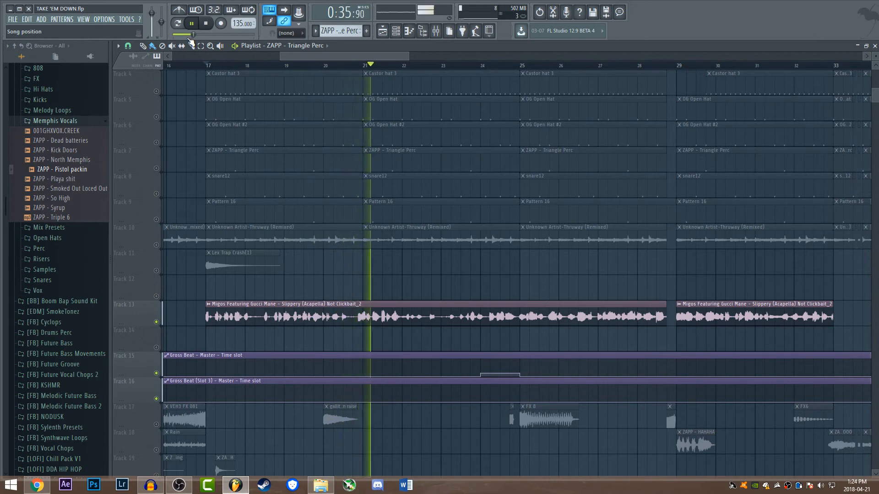
{"action": "key", "text": "space"}
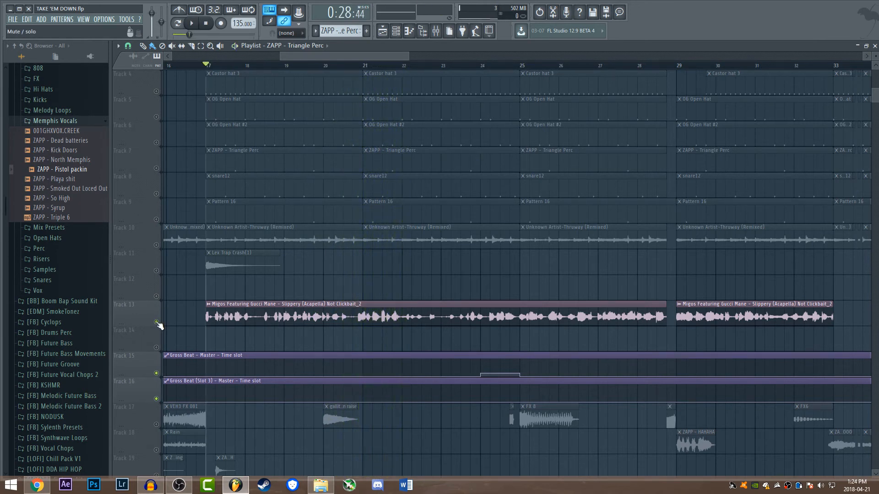
Unmute all playlist tracks and play the song from bar 24, where the Gross Beat time slot automation rises
{"action": "scroll", "coordinate": [249, 288], "scroll_direction": "down", "scroll_amount": 2}
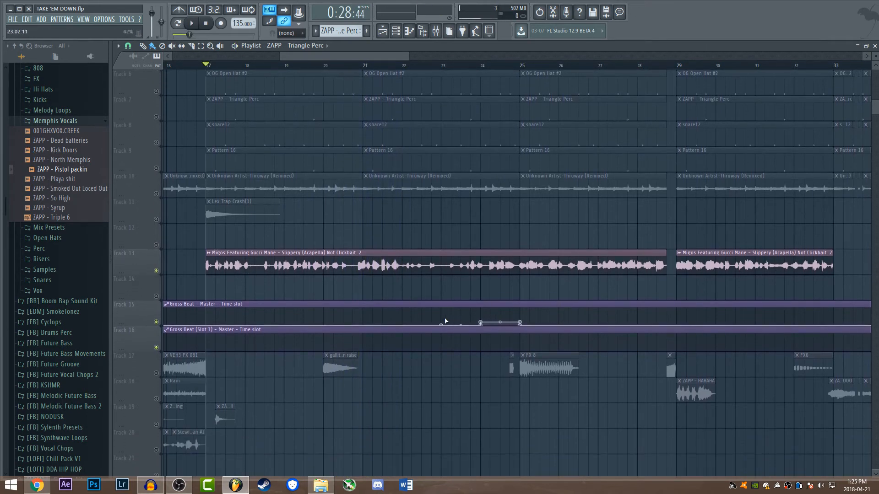
{"action": "left_click", "coordinate": [480, 67]}
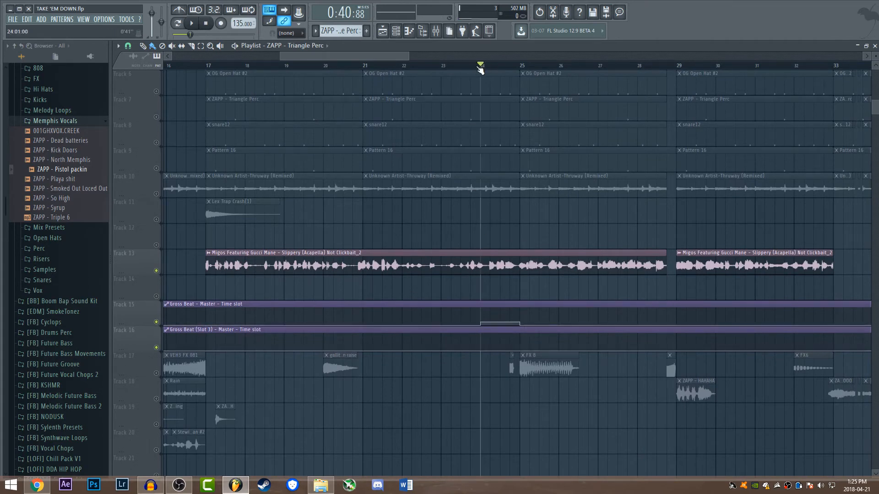
{"action": "right_click", "coordinate": [157, 194]}
{"action": "right_click", "coordinate": [157, 194]}
{"action": "left_click", "coordinate": [191, 23]}
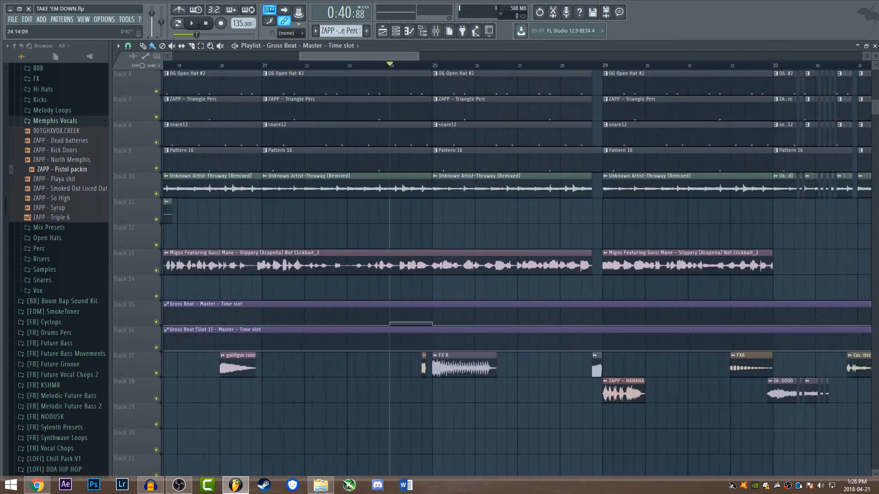
Examine the gap just before bar 29 and view the FX9 (2) clip's channel settings
{"action": "scroll", "coordinate": [671, 274], "scroll_direction": "down", "scroll_amount": 7}
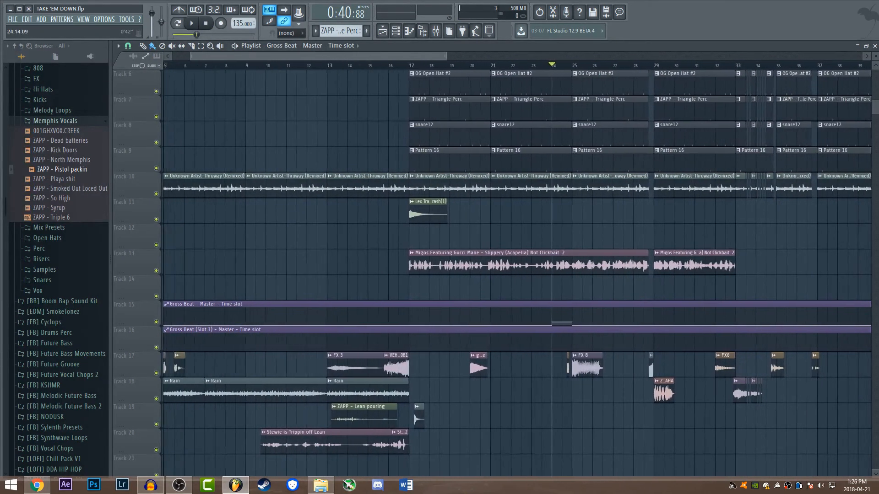
{"action": "scroll", "coordinate": [344, 79], "scroll_direction": "up", "scroll_amount": 15}
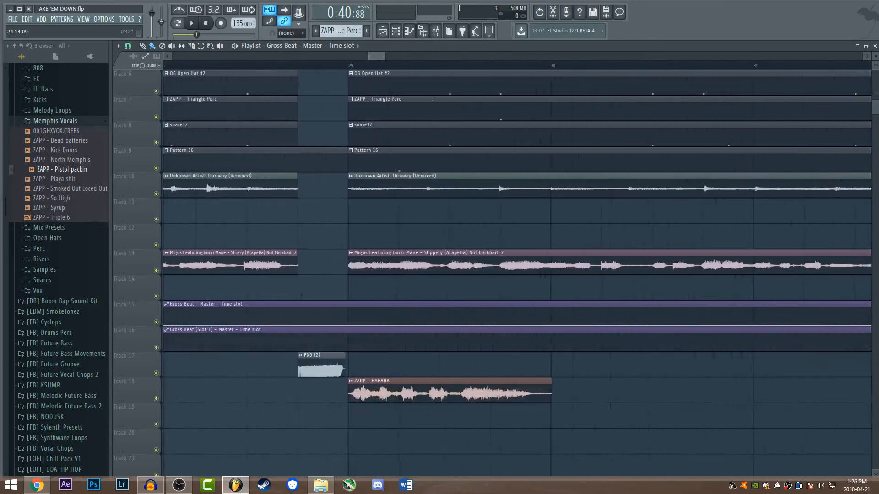
{"action": "scroll", "coordinate": [347, 76], "scroll_direction": "left", "scroll_amount": 2}
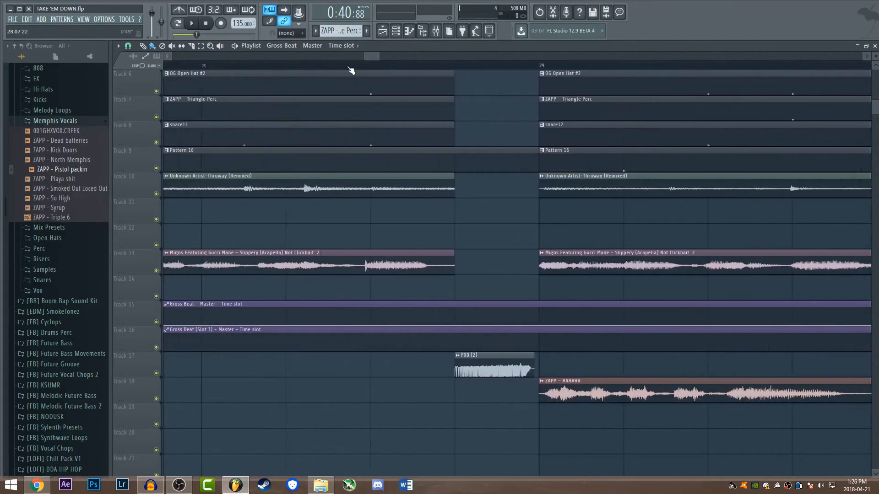
{"action": "left_click", "coordinate": [516, 65]}
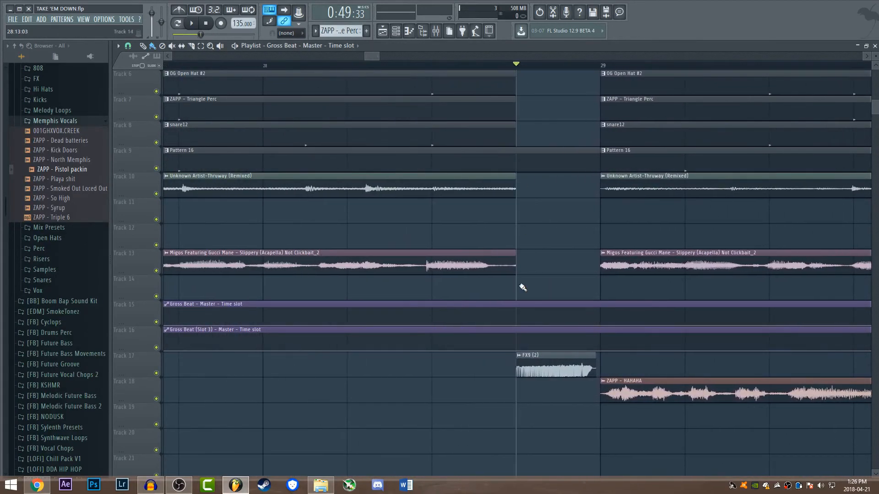
{"action": "double_click", "coordinate": [536, 362]}
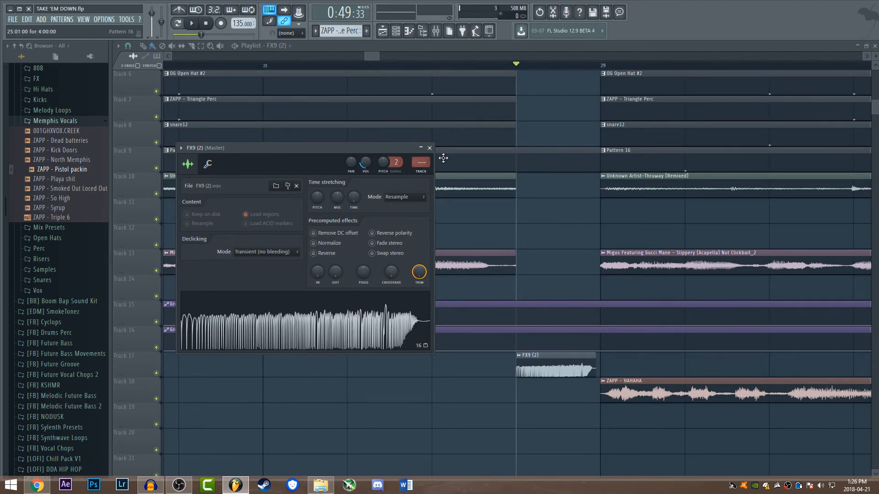
{"action": "left_click", "coordinate": [430, 148]}
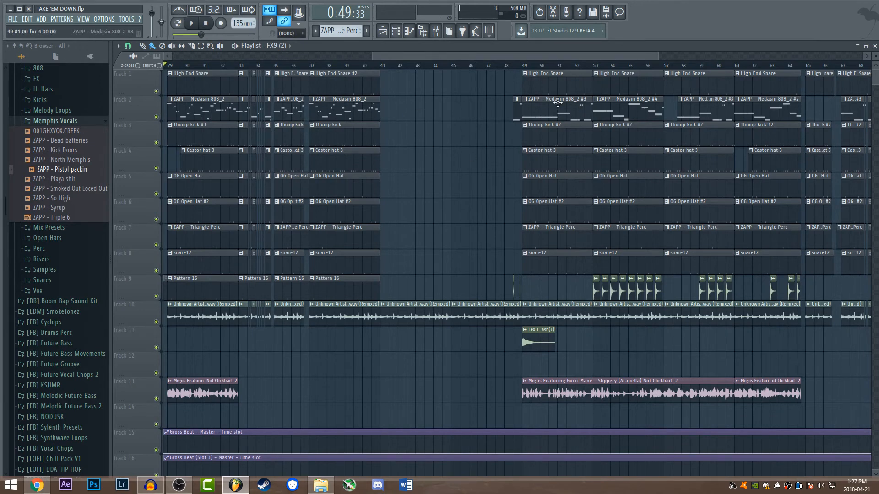
Play the full arrangement from bar 48 into the second drop
{"action": "scroll", "coordinate": [558, 103], "scroll_direction": "up", "scroll_amount": 3}
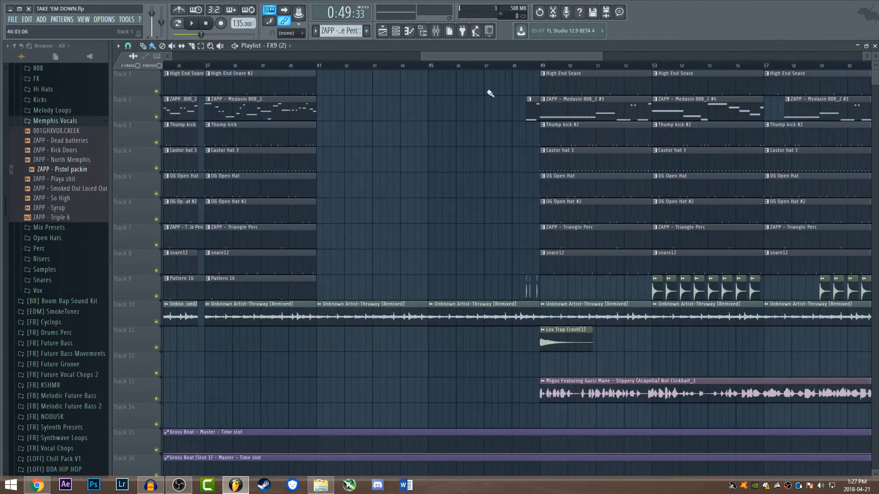
{"action": "left_click_drag", "start_coordinate": [580, 56], "coordinate": [601, 56]}
{"action": "scroll", "coordinate": [503, 97], "scroll_direction": "up", "scroll_amount": 3}
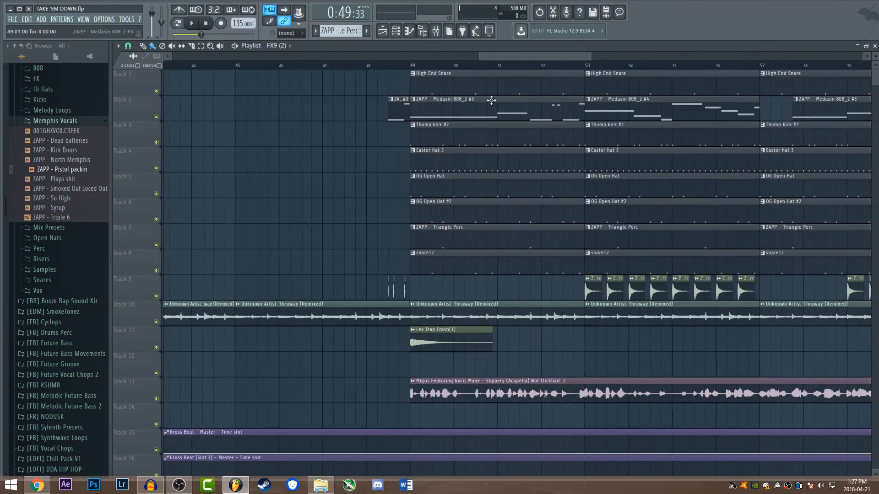
{"action": "left_click", "coordinate": [360, 66]}
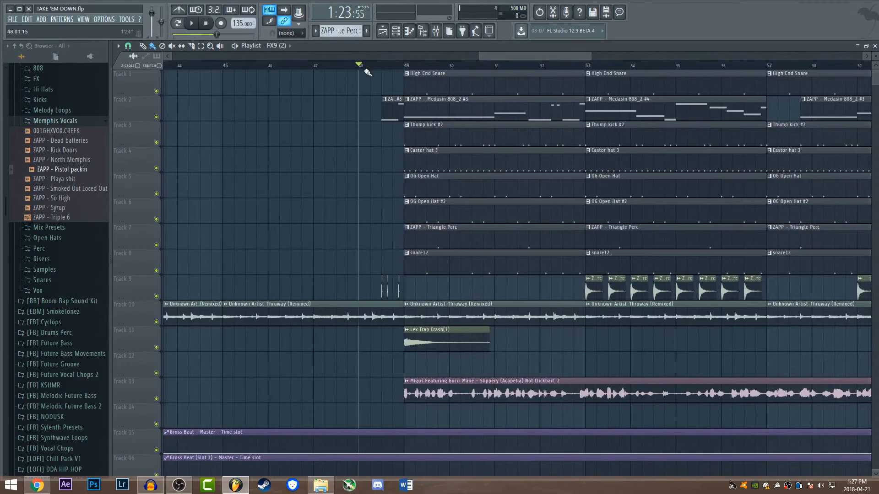
{"action": "left_click", "coordinate": [192, 23]}
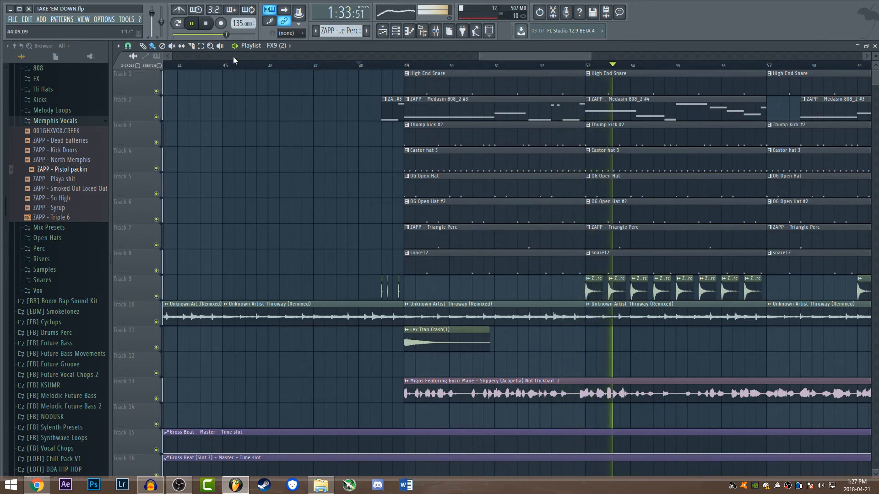
{"action": "key", "text": "space"}
Preview the ZAPP - Sleigh Perc clip at bar 53
{"action": "scroll", "coordinate": [641, 279], "scroll_direction": "up", "scroll_amount": 5}
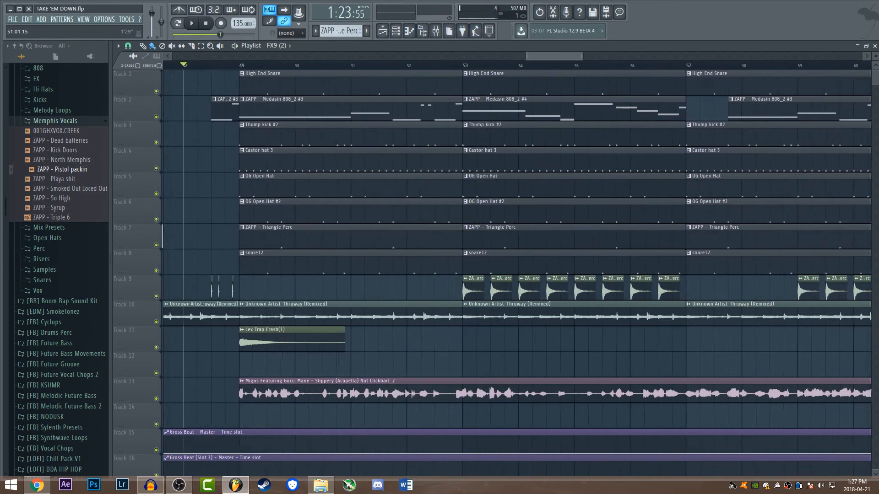
{"action": "right_click", "coordinate": [459, 280]}
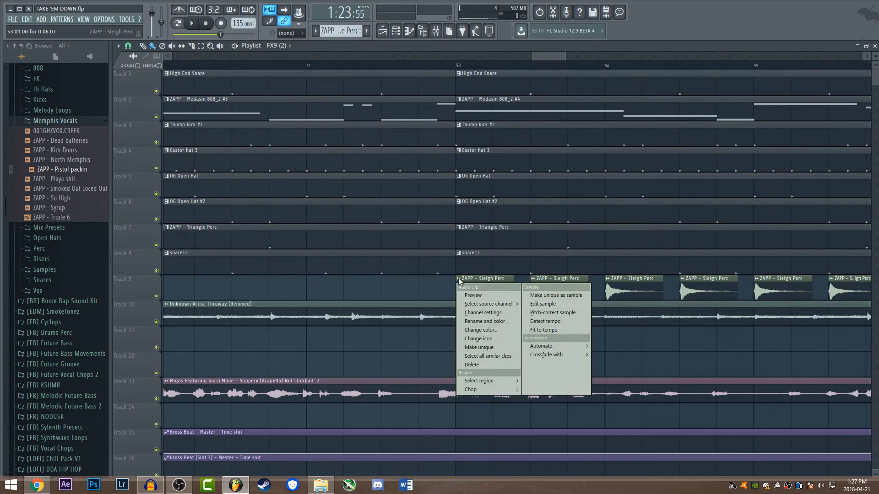
{"action": "left_click", "coordinate": [497, 296]}
Play the chopped stutter section of the arrangement from bar 33
{"action": "scroll", "coordinate": [537, 56], "scroll_direction": "down", "scroll_amount": 5}
{"action": "mouse_move", "coordinate": [536, 55]}
{"action": "left_mouse_down"}
{"action": "mouse_move", "coordinate": [617, 56]}
{"action": "mouse_move", "coordinate": [545, 56]}
{"action": "left_mouse_up"}
{"action": "scroll", "coordinate": [517, 270], "scroll_direction": "down", "scroll_amount": 5}
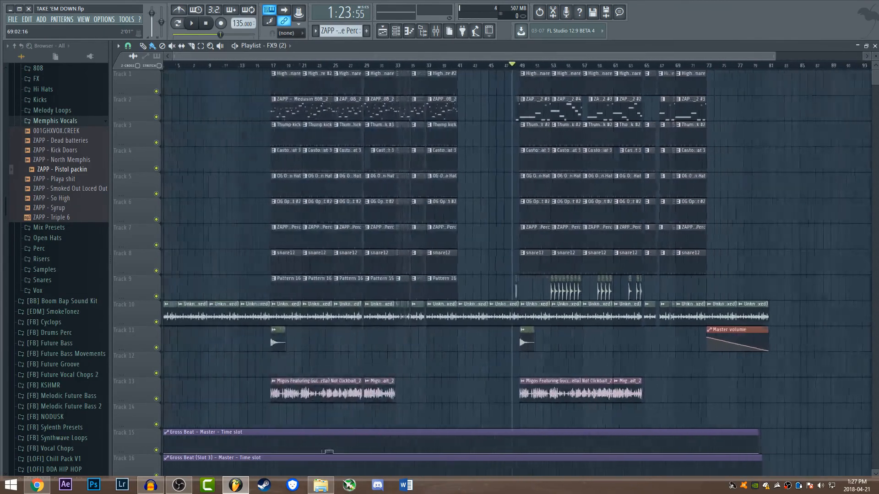
{"action": "scroll", "coordinate": [517, 270], "scroll_direction": "up", "scroll_amount": 10}
{"action": "scroll", "coordinate": [535, 91], "scroll_direction": "up", "scroll_amount": 2}
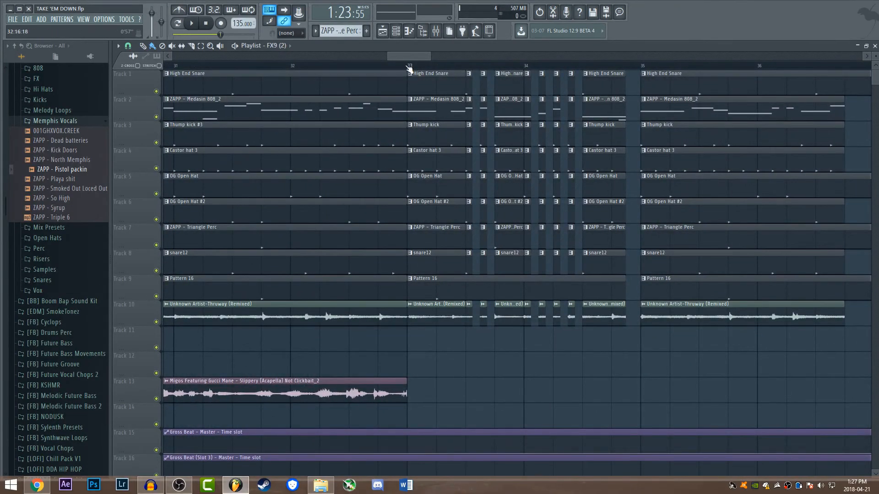
{"action": "left_click", "coordinate": [409, 65]}
{"action": "key", "text": "space"}
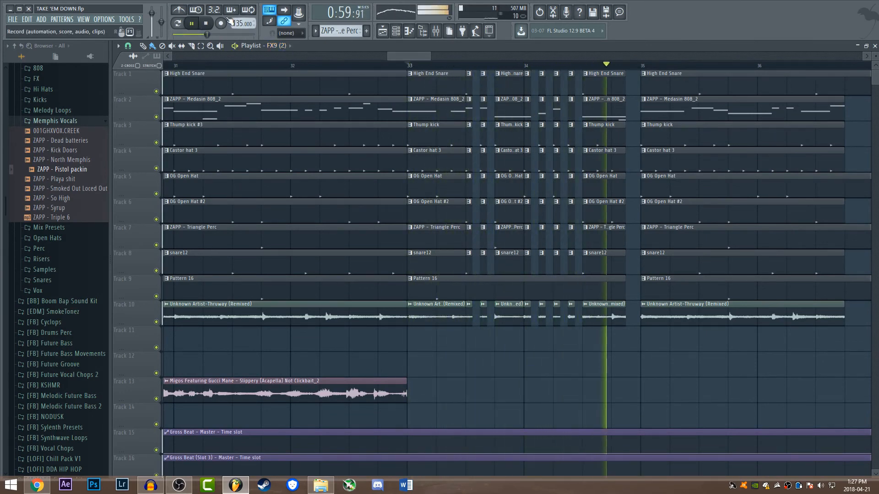
{"action": "left_click", "coordinate": [205, 23]}
Look over the Master volume fade-out at the song's end and the whole arrangement in the playlist
{"action": "left_click_drag", "start_coordinate": [430, 56], "coordinate": [844, 56]}
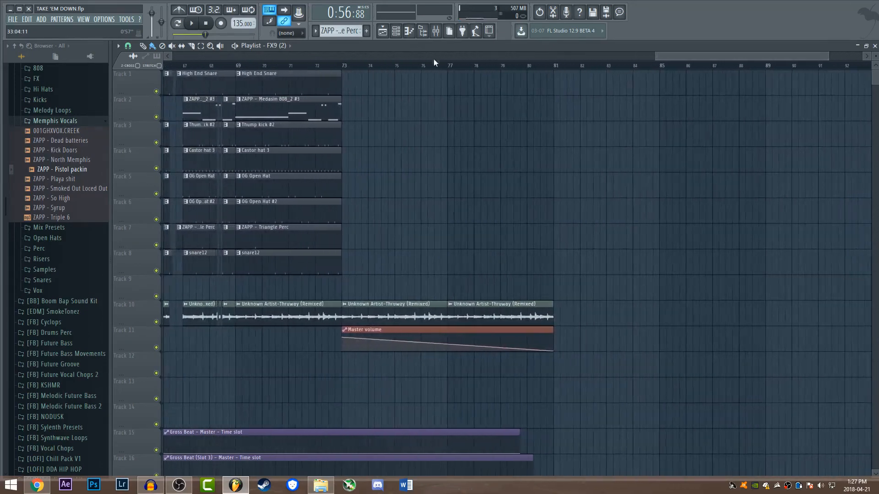
{"action": "left_click_drag", "start_coordinate": [348, 57], "coordinate": [183, 56]}
{"action": "left_click_drag", "start_coordinate": [311, 57], "coordinate": [174, 57]}
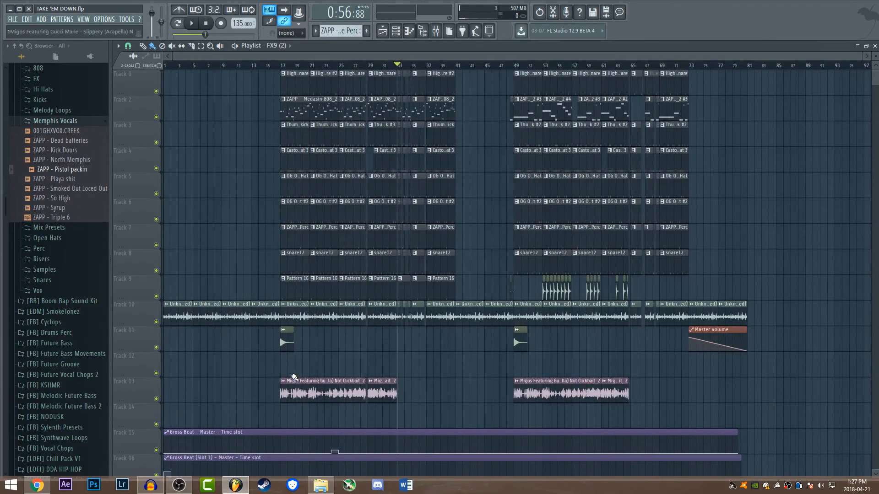